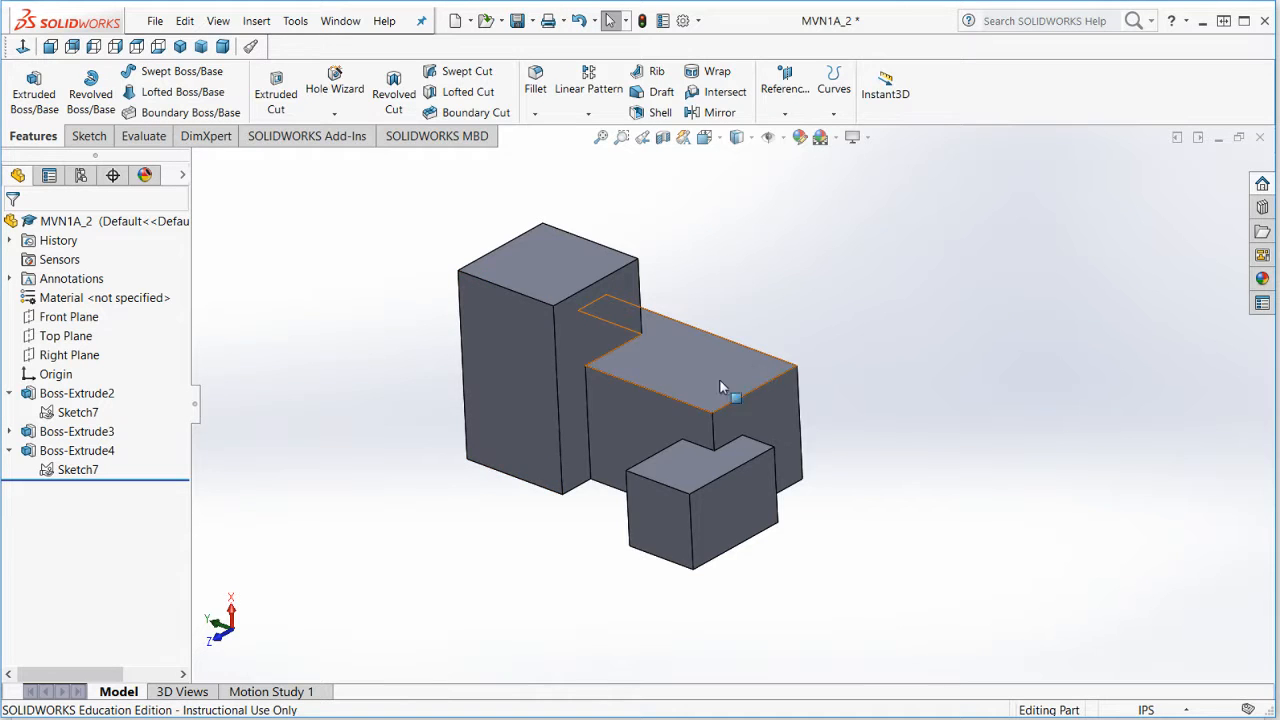
# Compare how the block part and the lathe part are oriented in their standard front, right and isometric views.
pyautogui.scroll(3, 692, 391)
pyautogui.scroll(-2, 707, 390)
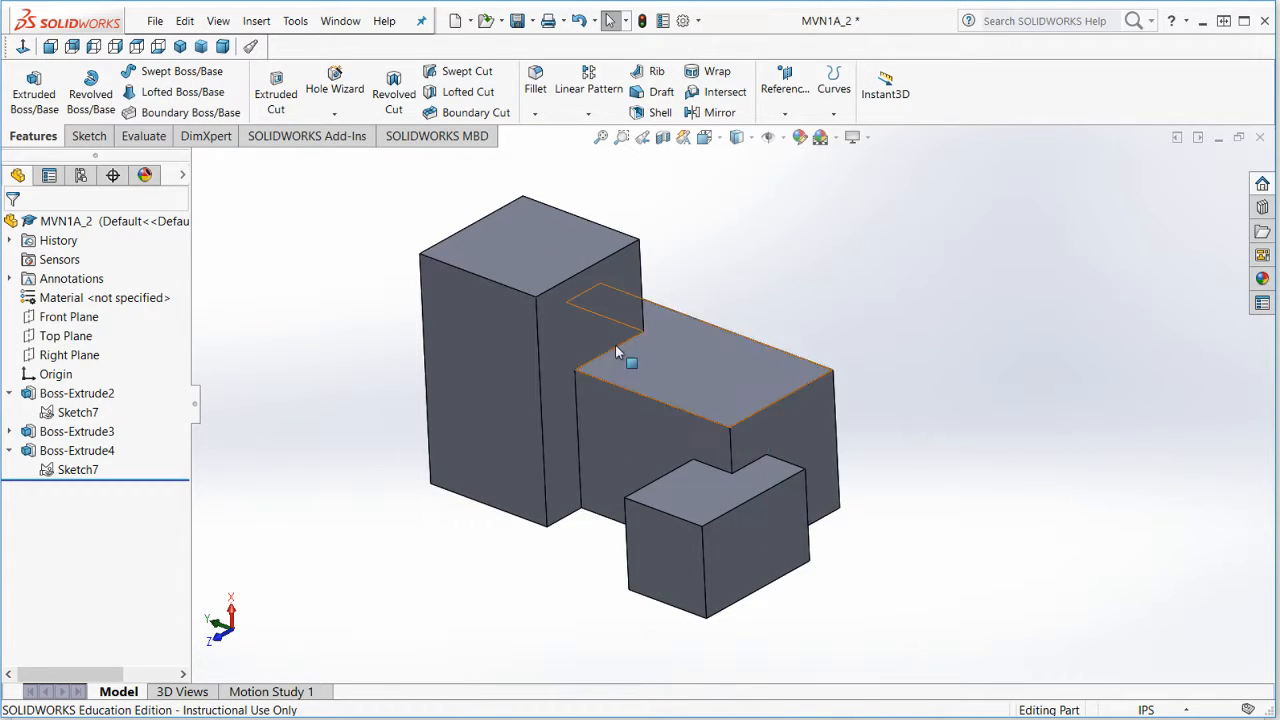
pyautogui.click(180, 47)
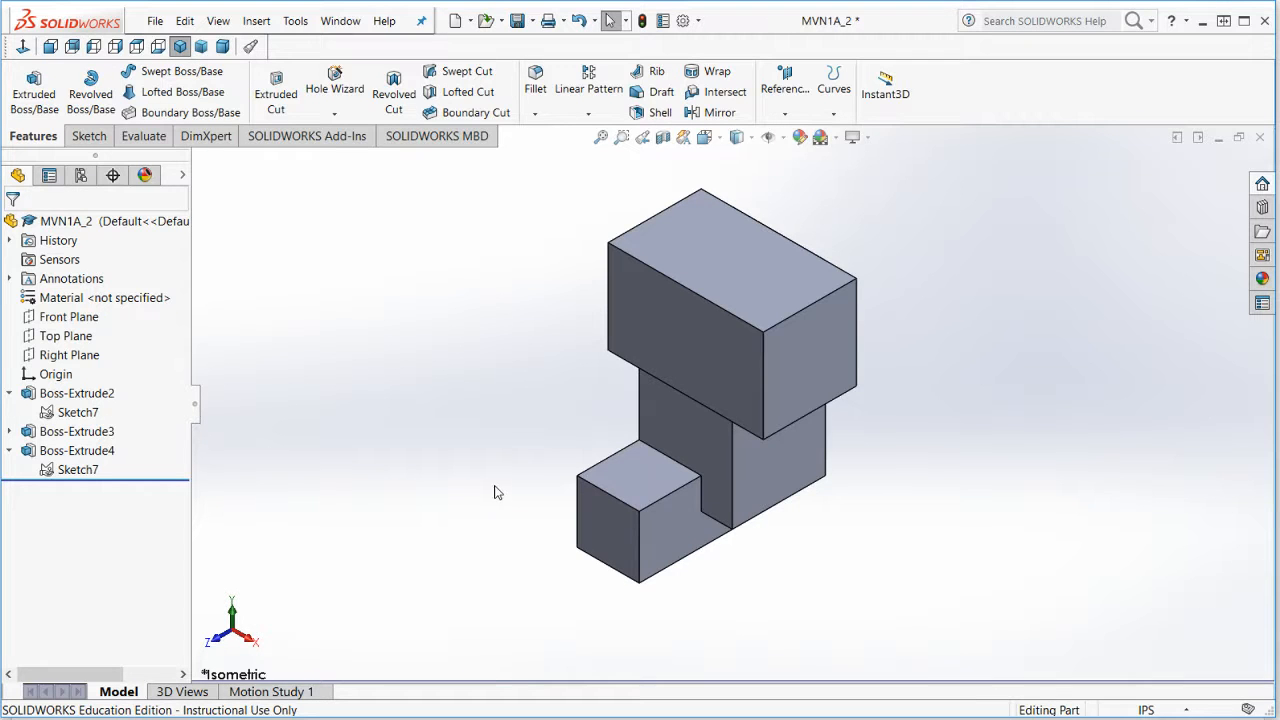
pyautogui.click(51, 47)
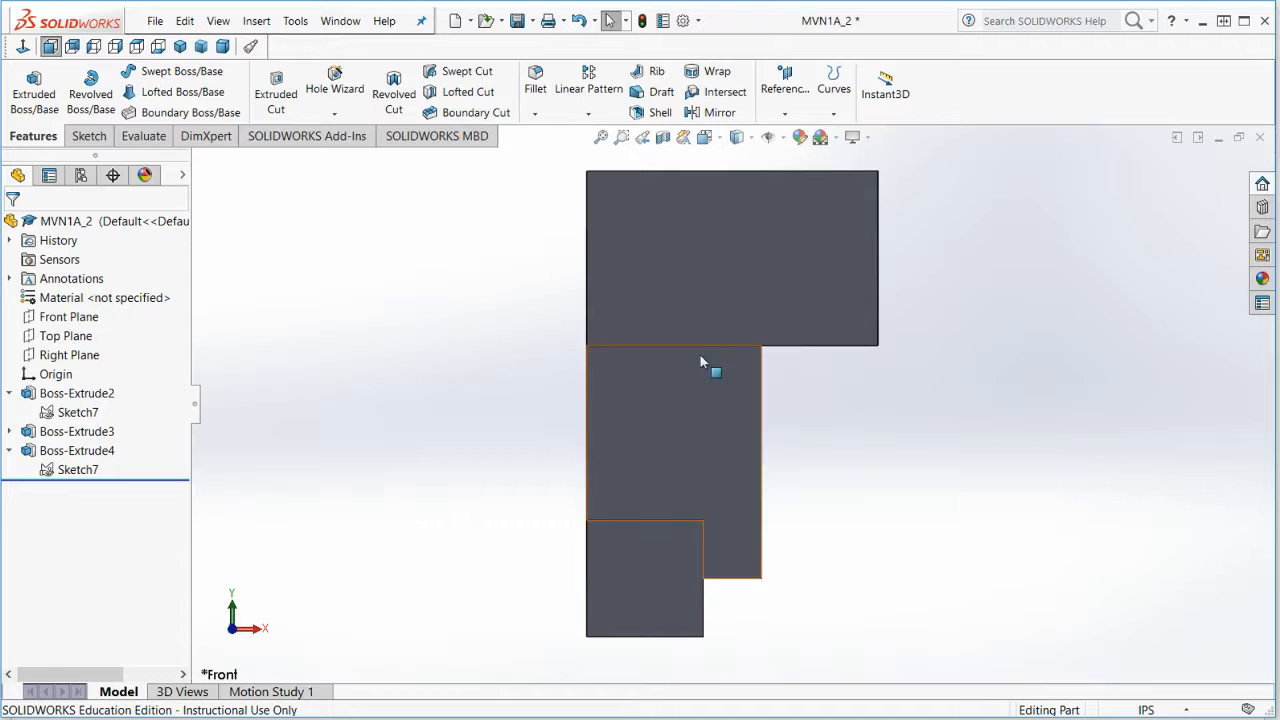
pyautogui.click(180, 47)
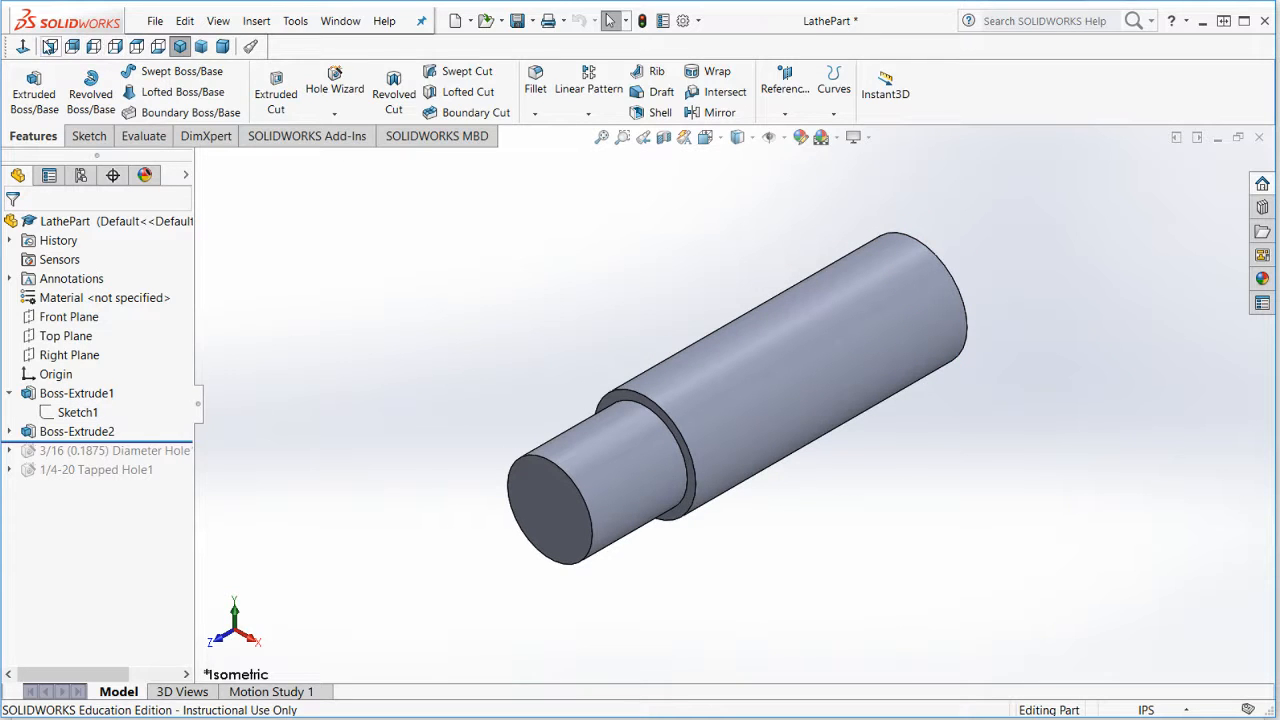
pyautogui.click(50, 47)
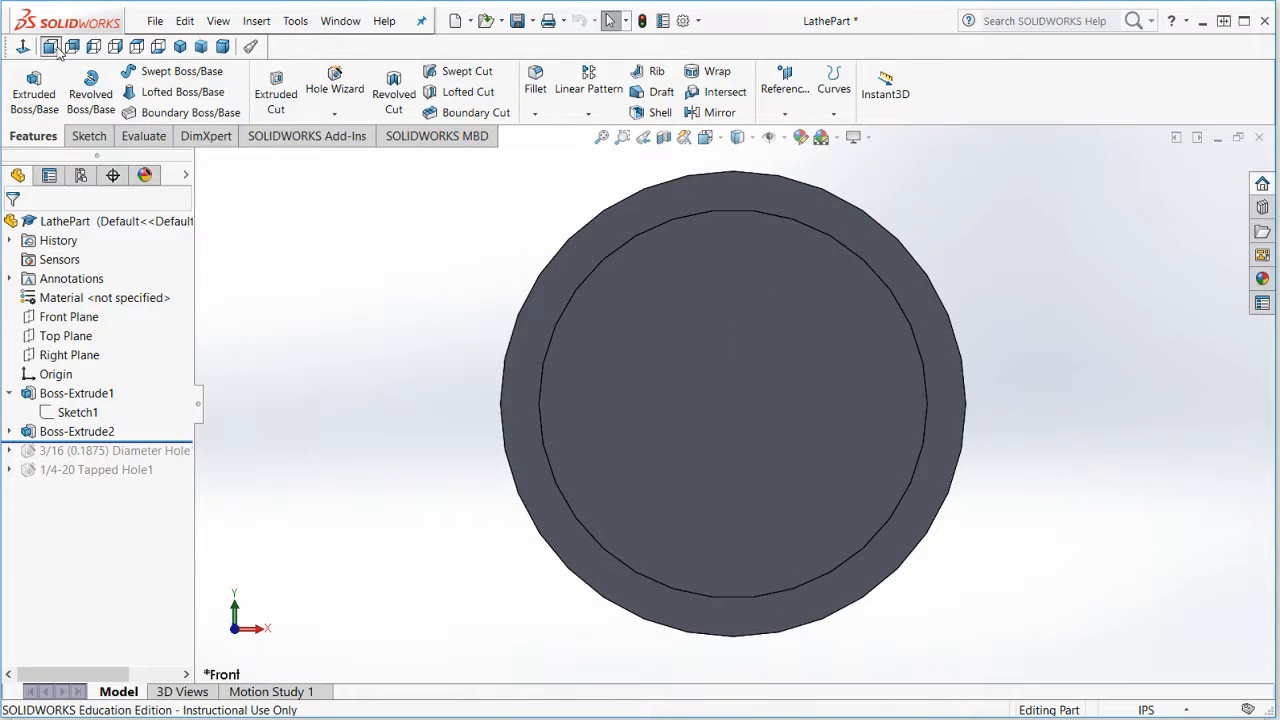
pyautogui.click(115, 47)
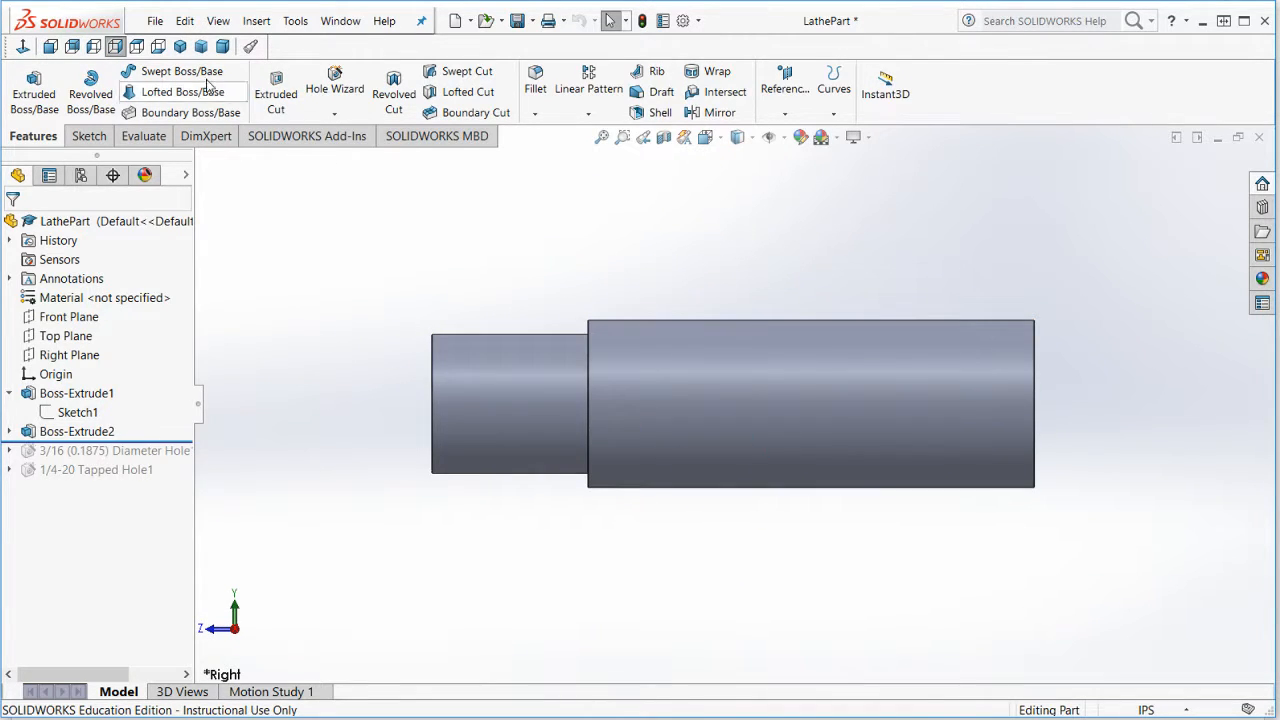
pyautogui.click(180, 47)
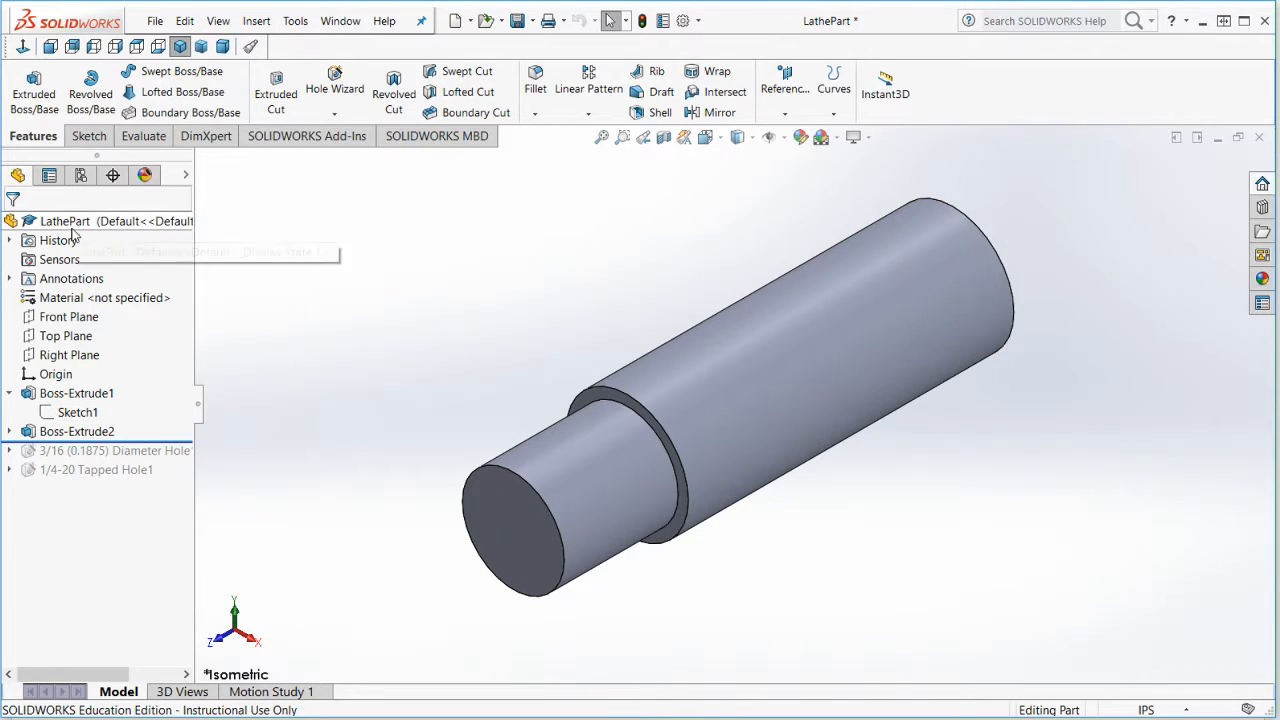
# Reassign the base sketch of the lathe part's first extrusion to the Right Plane and check the standard views.
pyautogui.rightClick(80, 420)
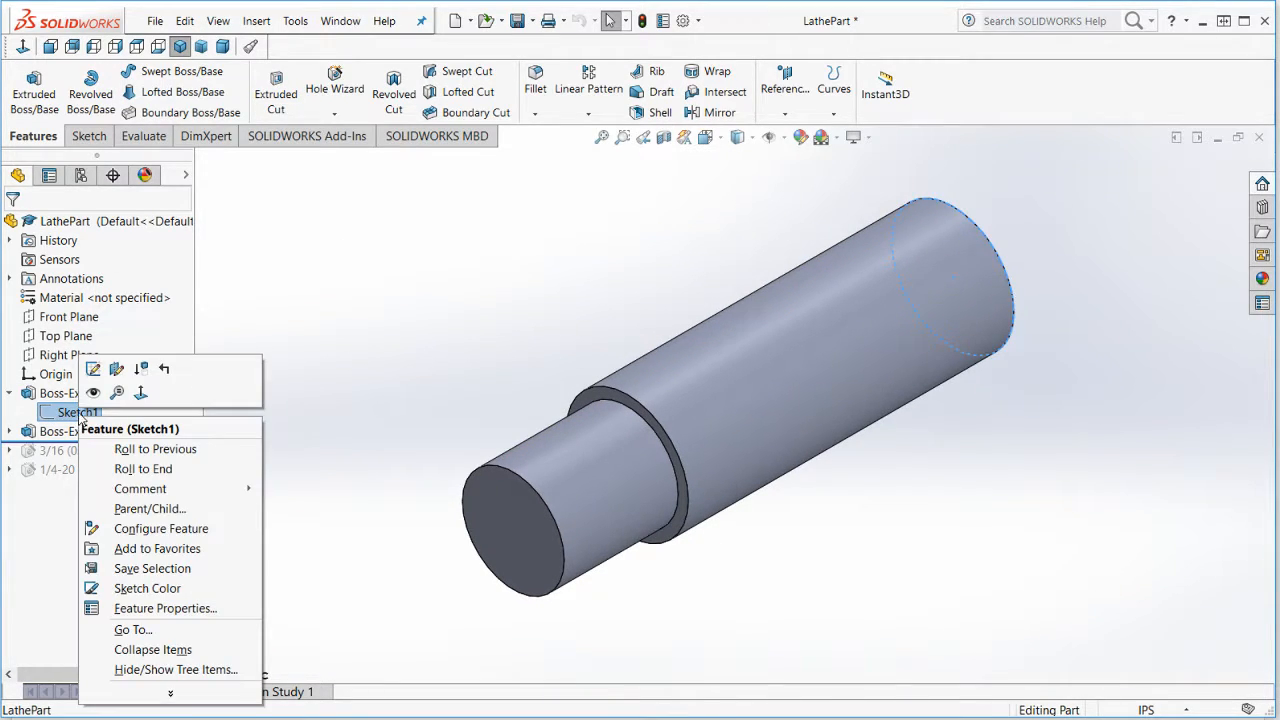
pyautogui.click(117, 369)
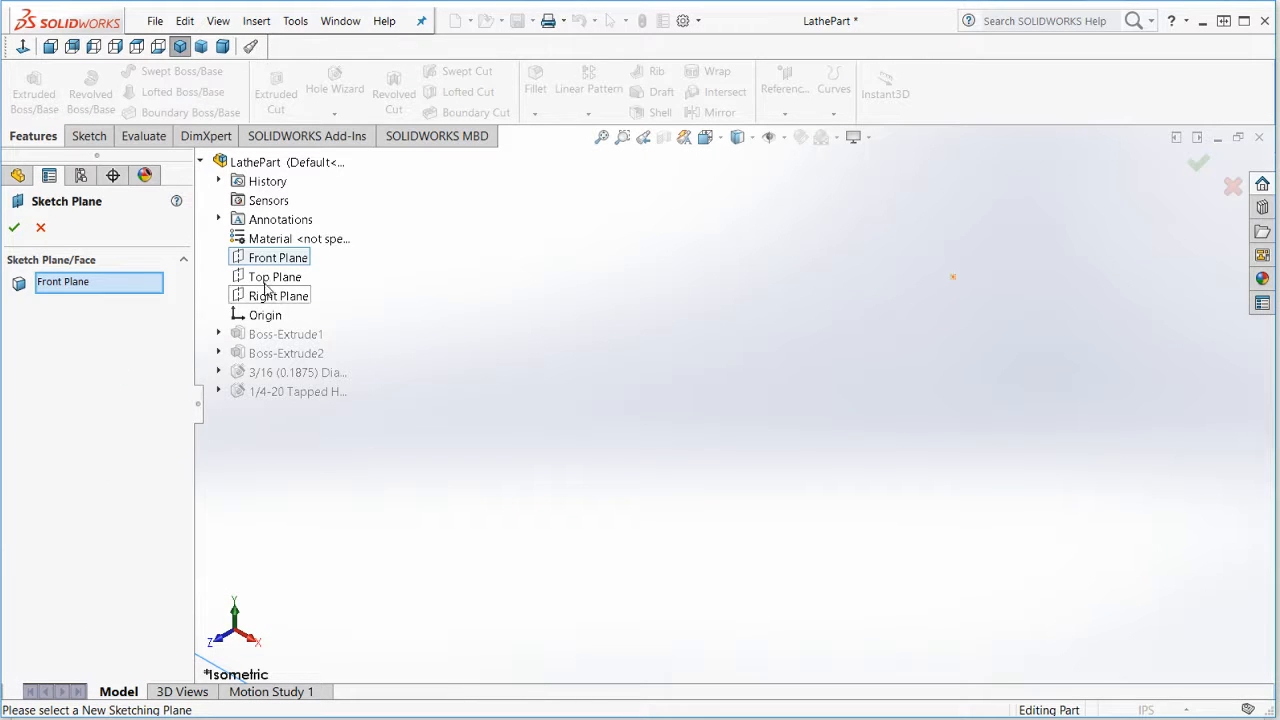
pyautogui.click(283, 298)
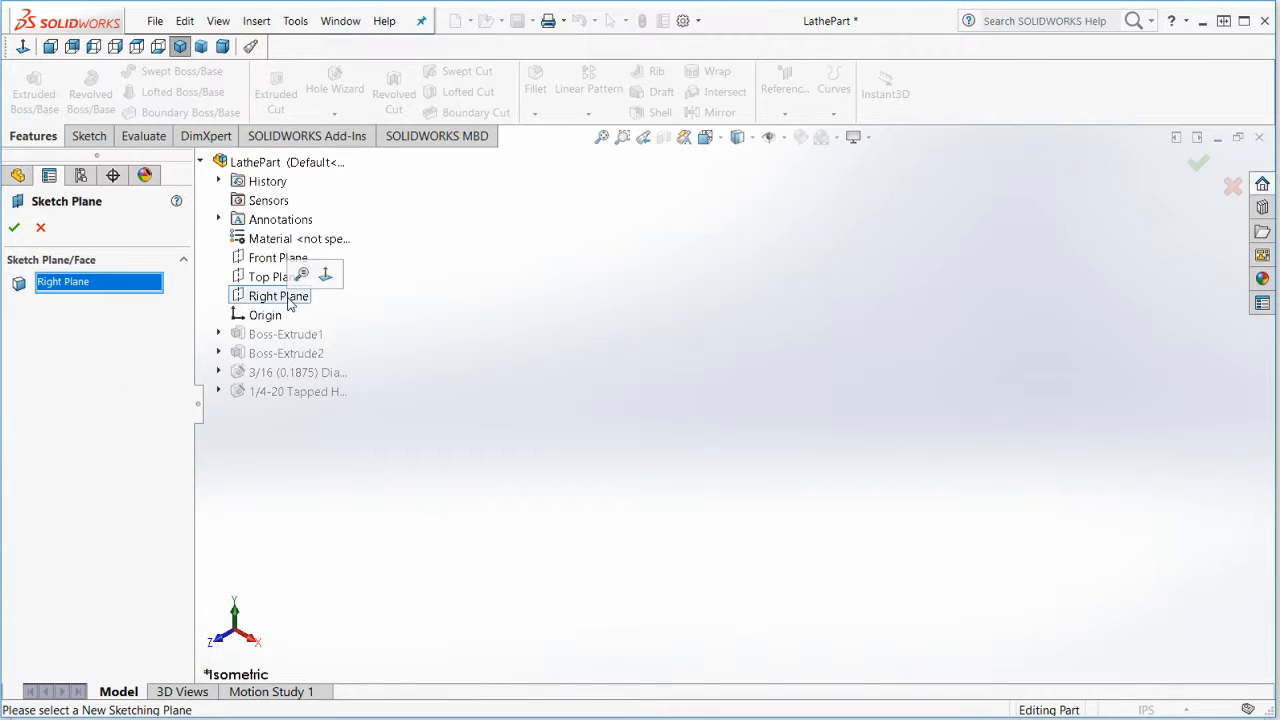
pyautogui.click(15, 229)
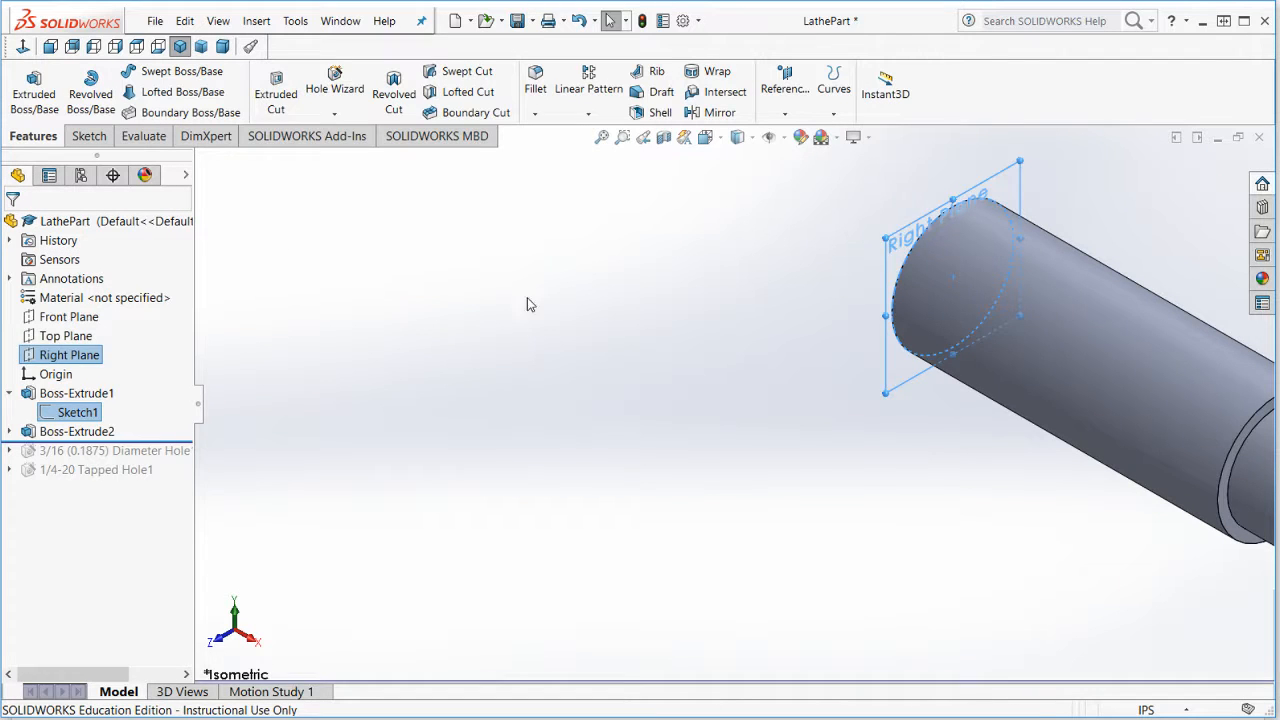
pyautogui.click(179, 48)
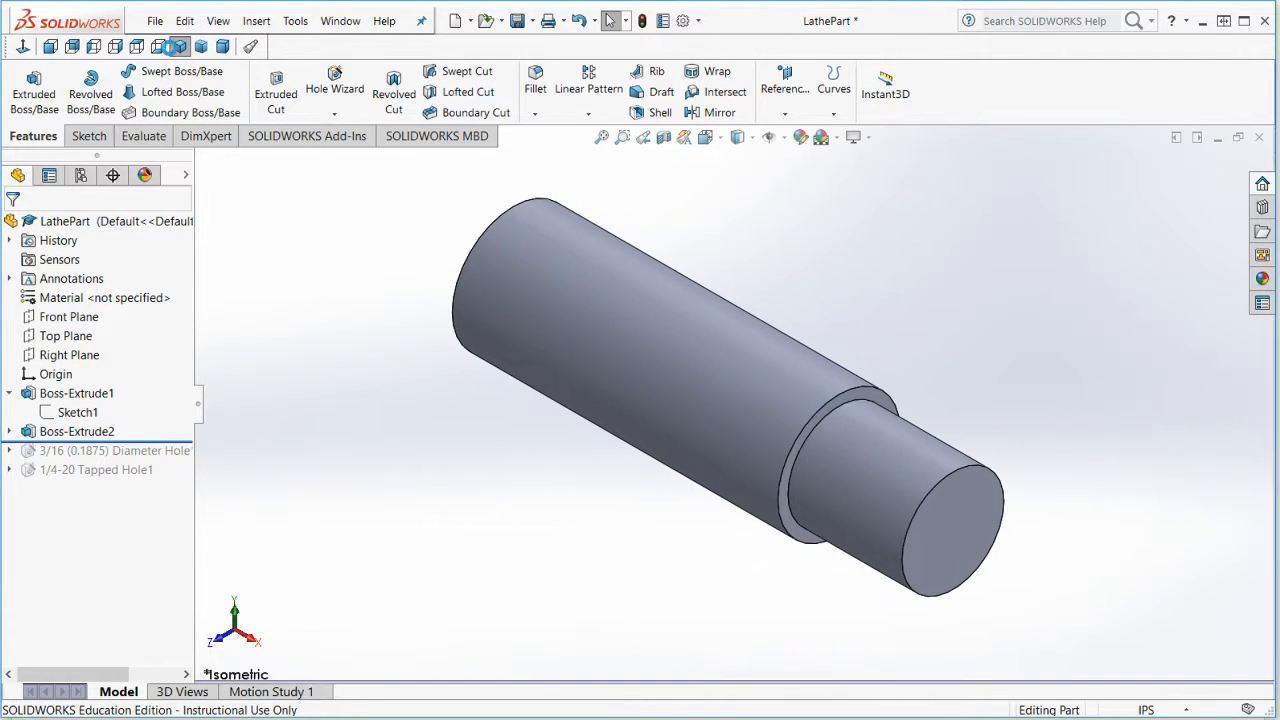
pyautogui.click(50, 47)
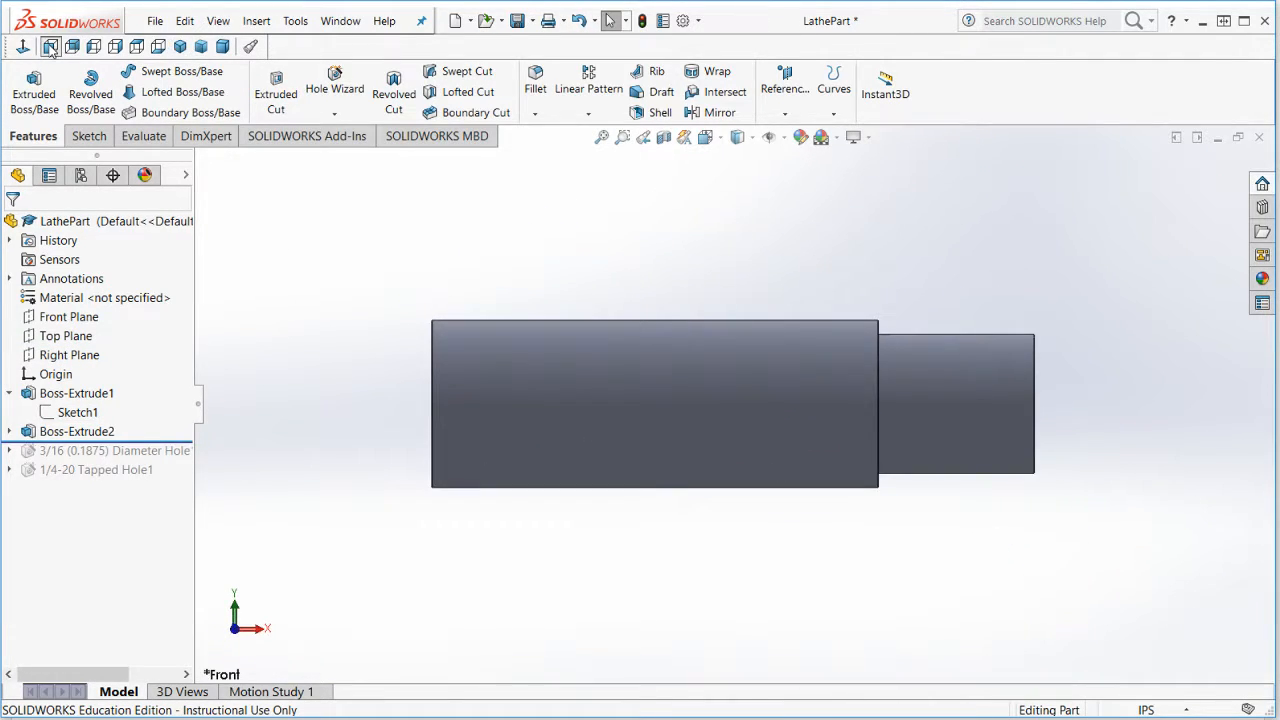
pyautogui.click(114, 48)
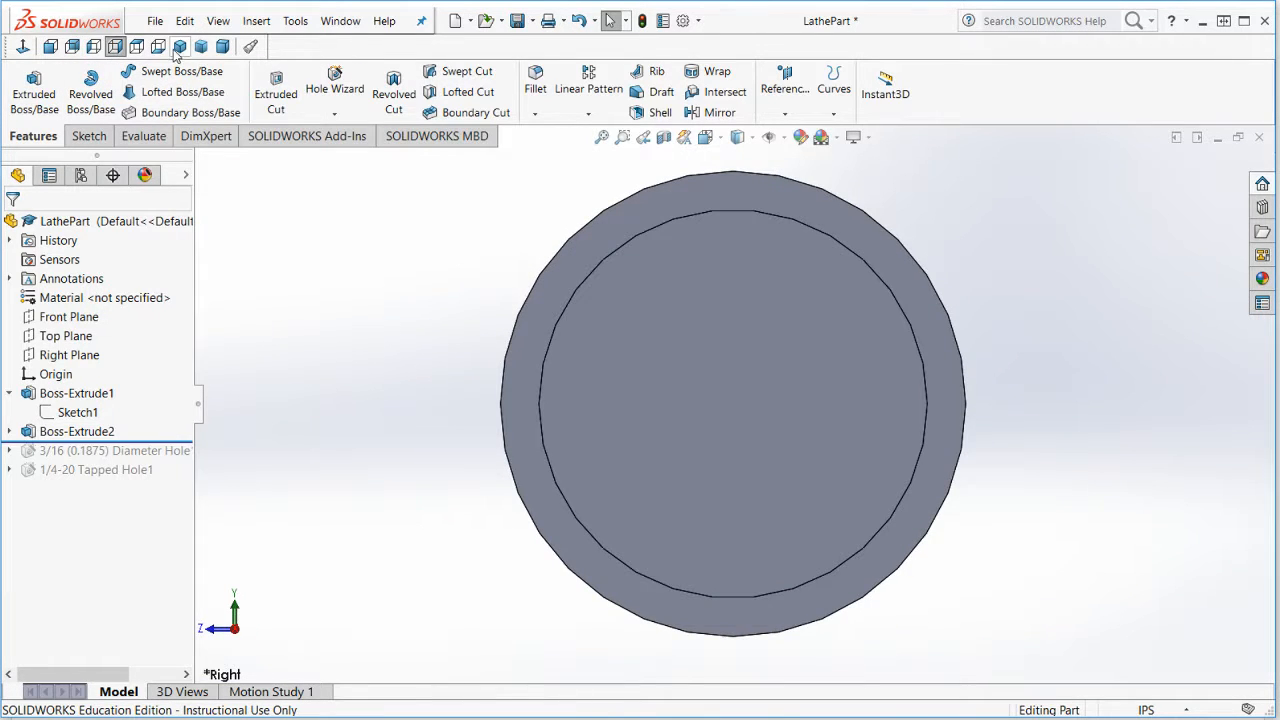
pyautogui.click(179, 48)
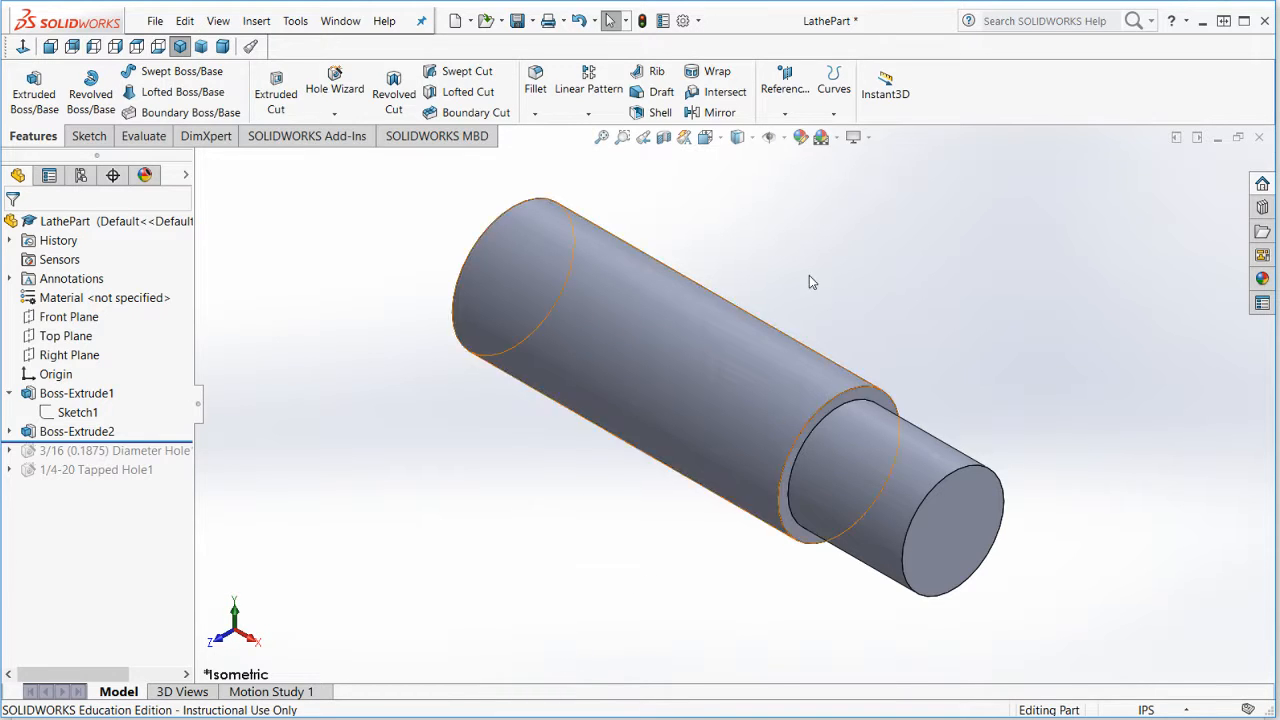
# Switch to the MVN1A_2 part and reassign Sketch7 under Boss-Extrude2 to the Front Plane.
pyautogui.click(340, 20)
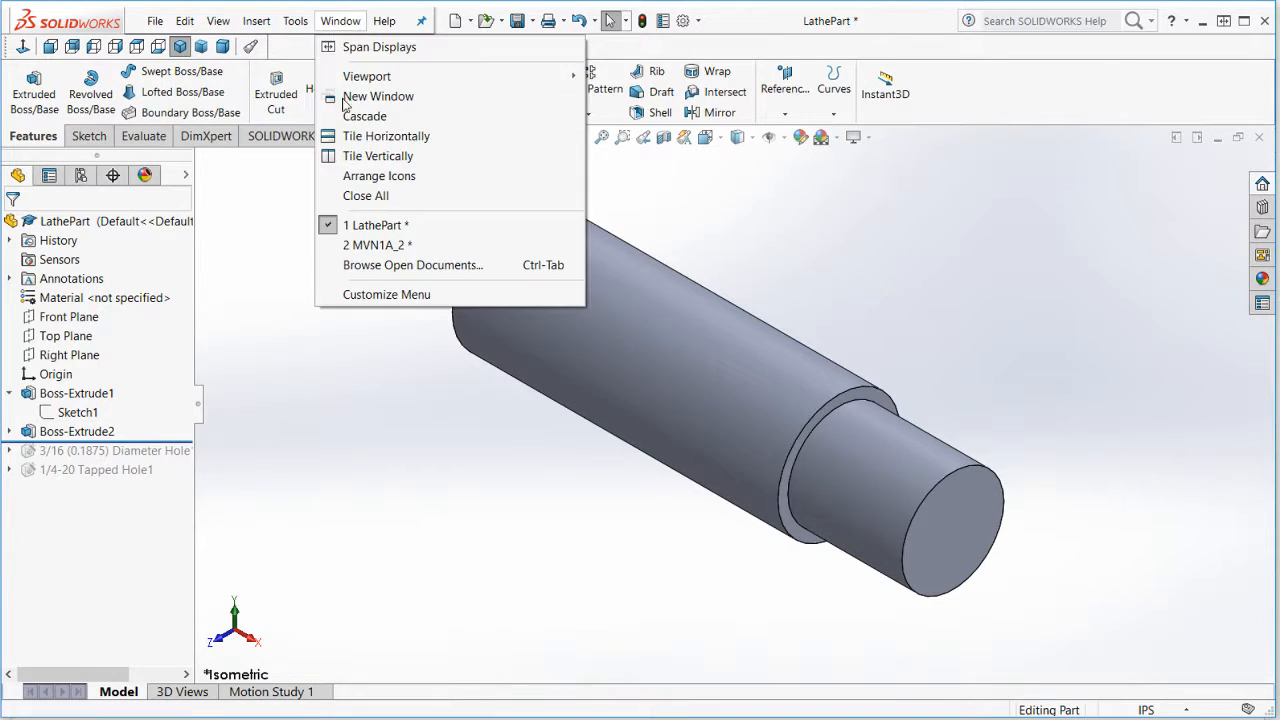
pyautogui.click(371, 247)
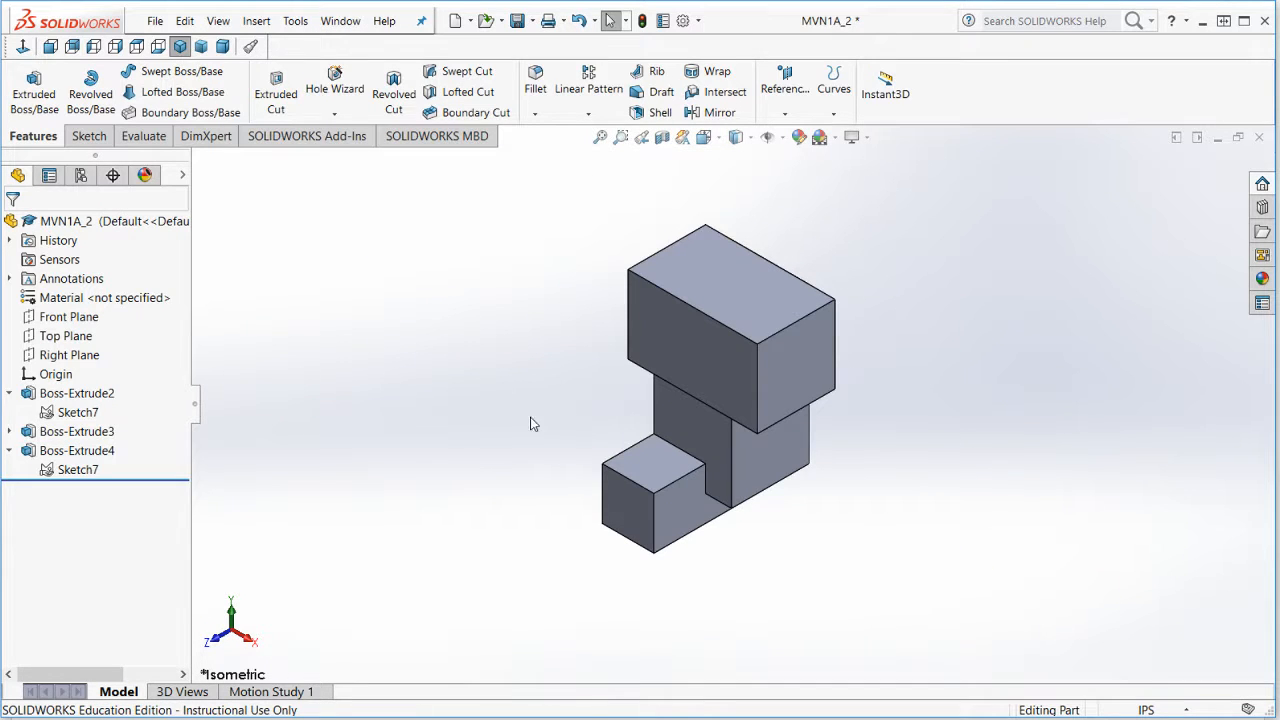
pyautogui.click(77, 412)
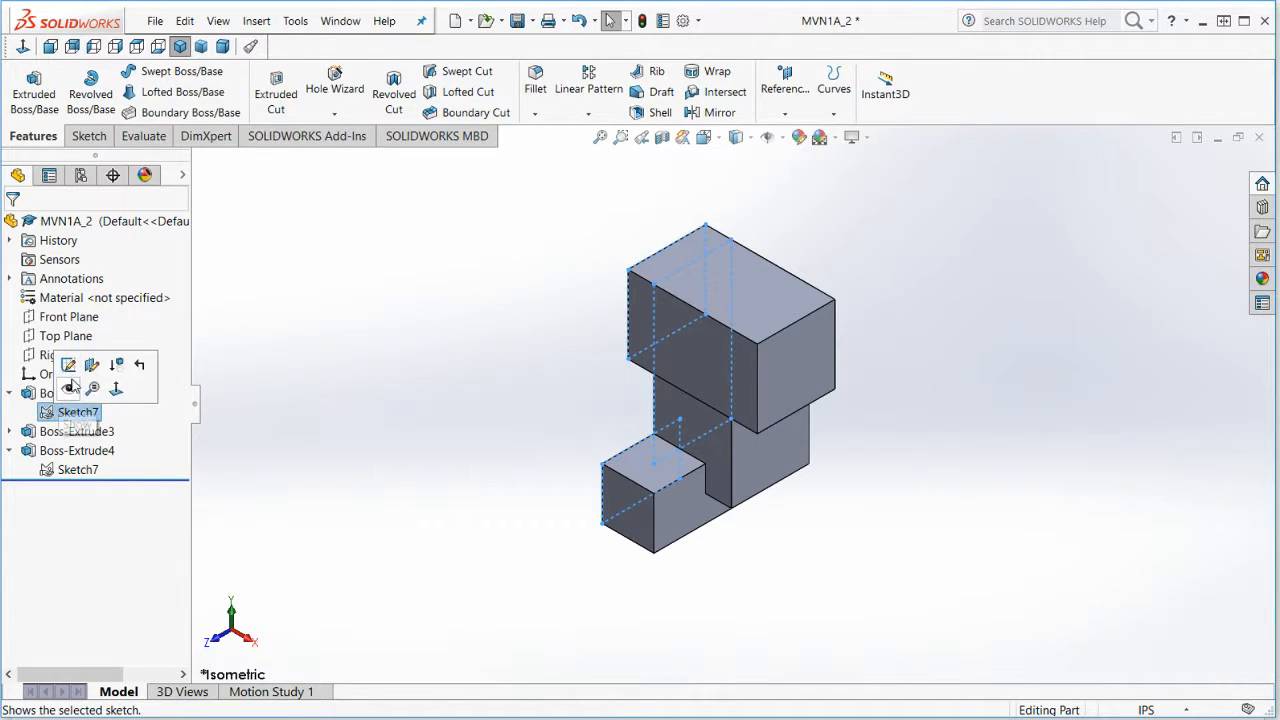
pyautogui.click(90, 370)
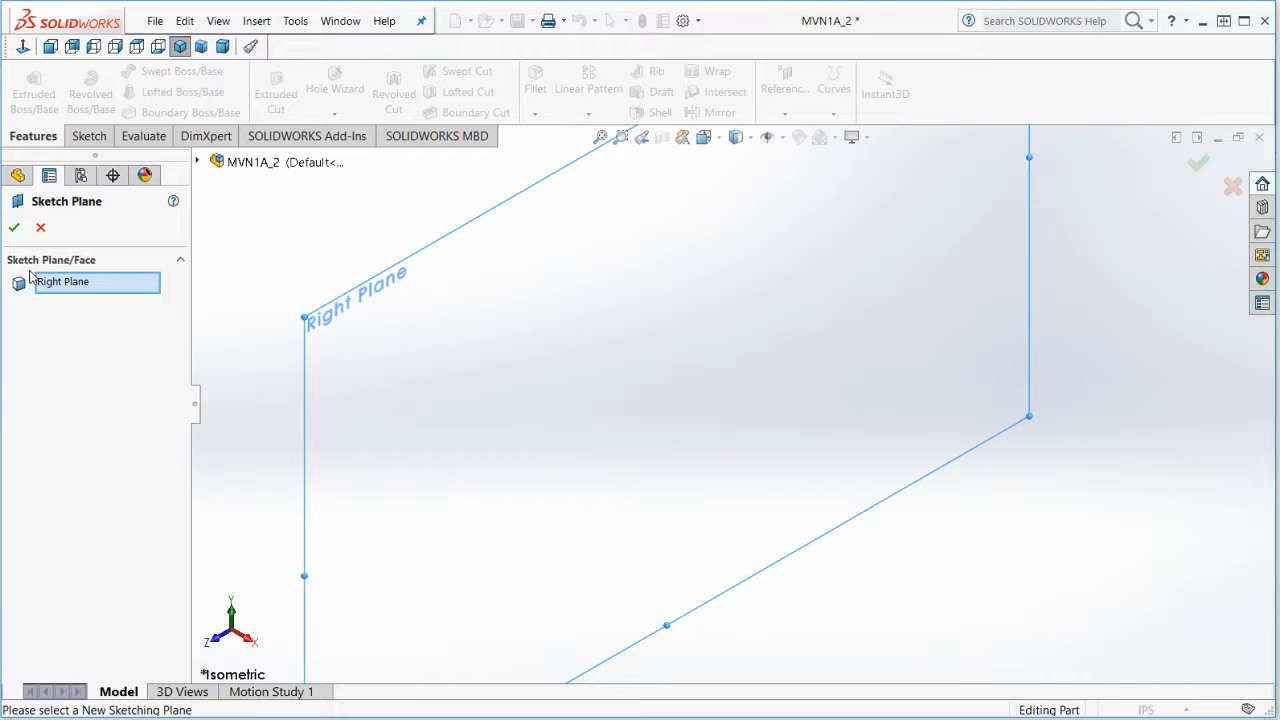
pyautogui.click(197, 161)
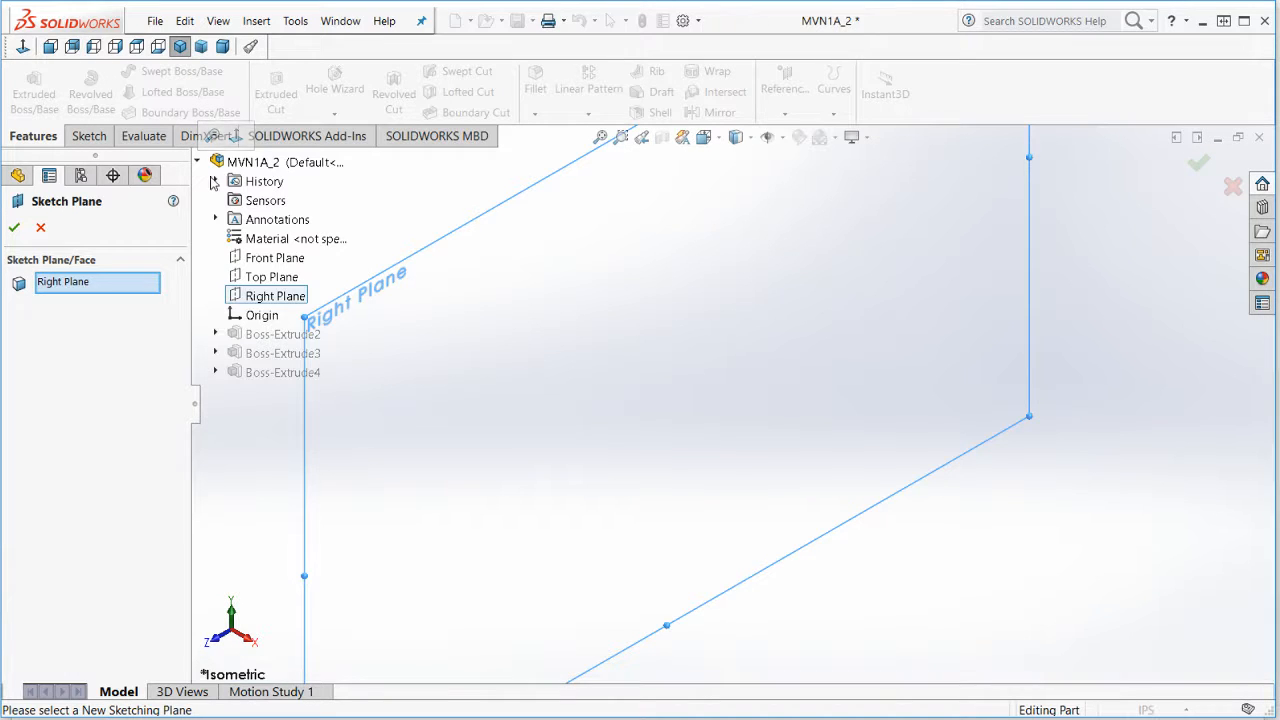
pyautogui.click(258, 259)
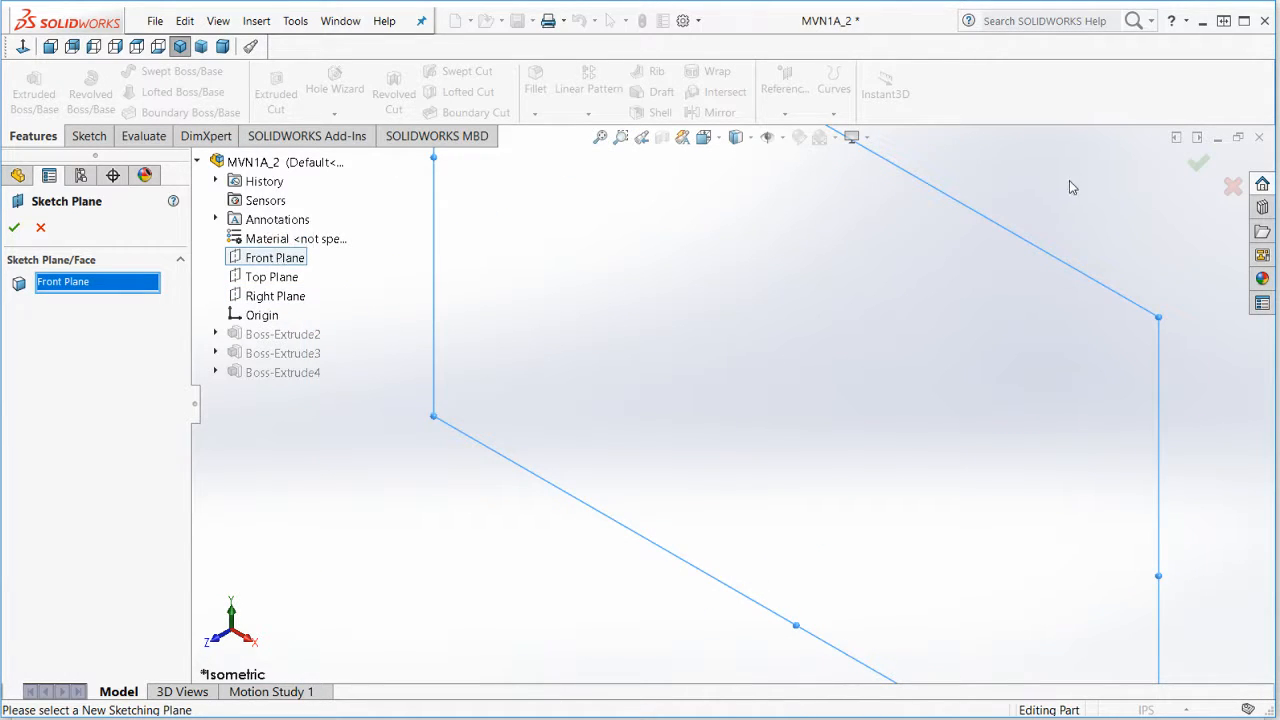
pyautogui.click(1198, 162)
pyautogui.click(1055, 329)
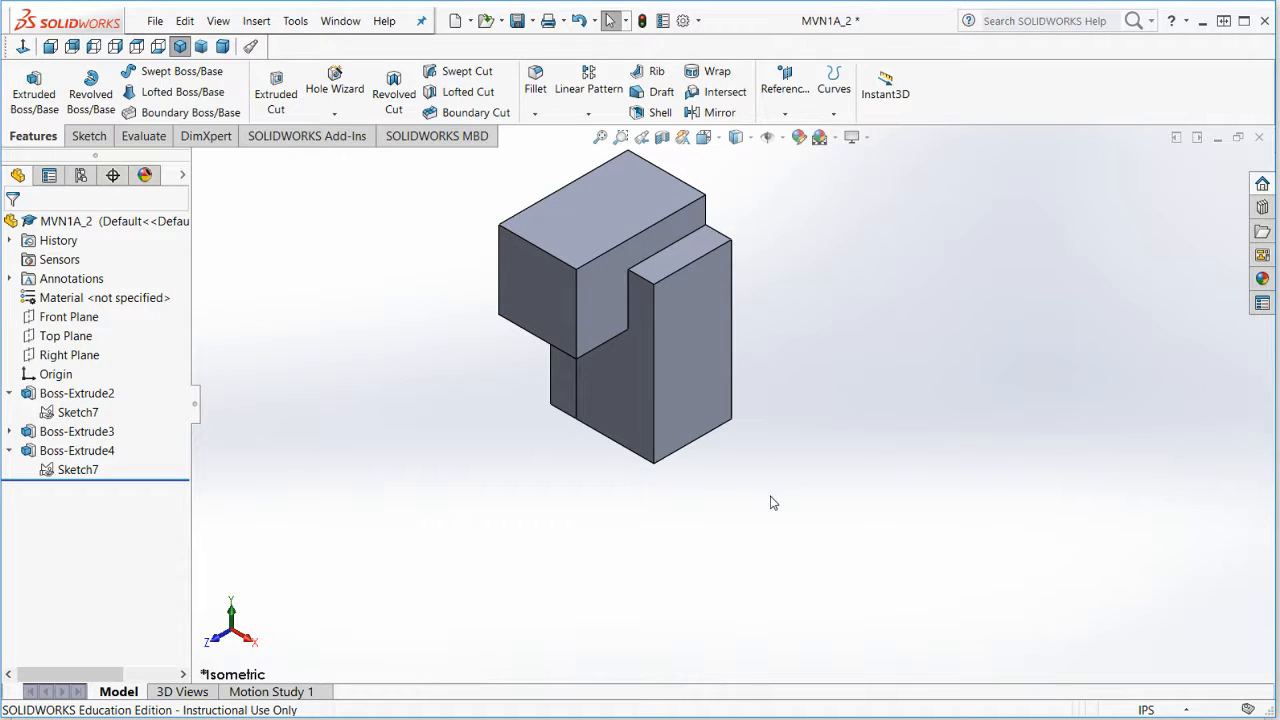
# Orient the model to the Bottom view and rotate it 90 degrees so its stepped profile faces the screen with Z up.
pyautogui.moveTo(716, 408); pyautogui.dragTo(590, 325, button='middle')
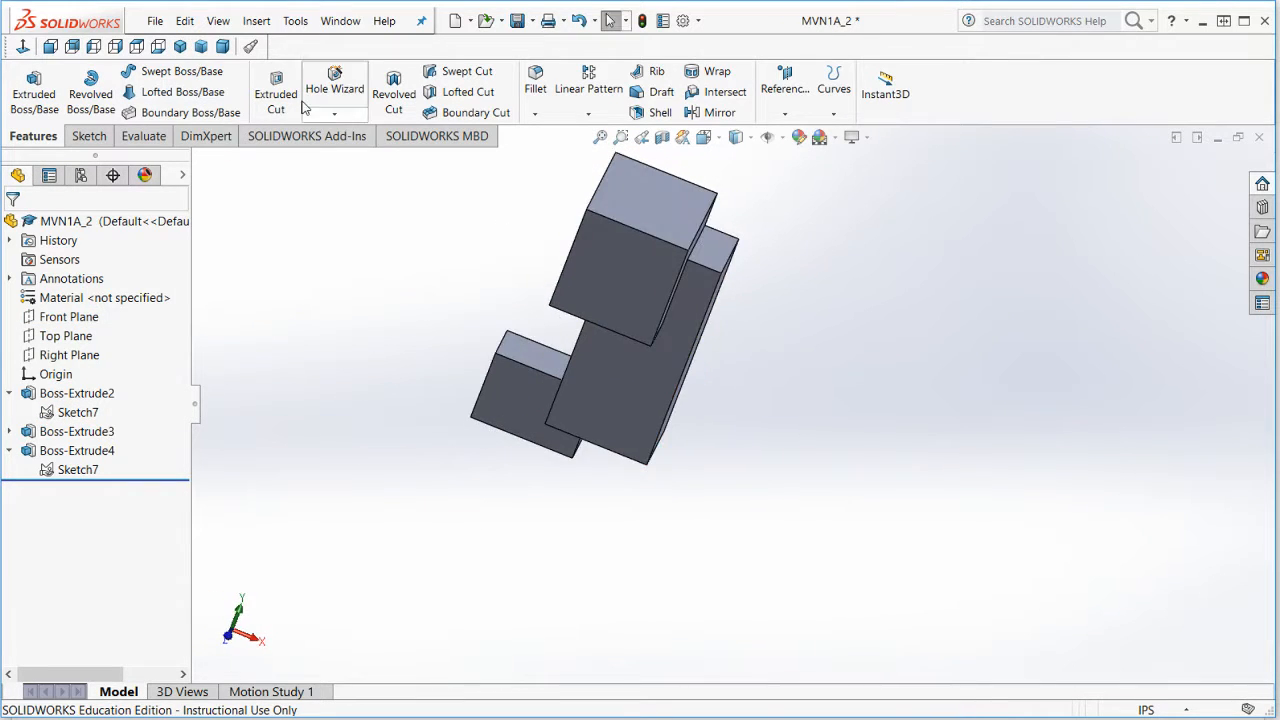
pyautogui.click(181, 47)
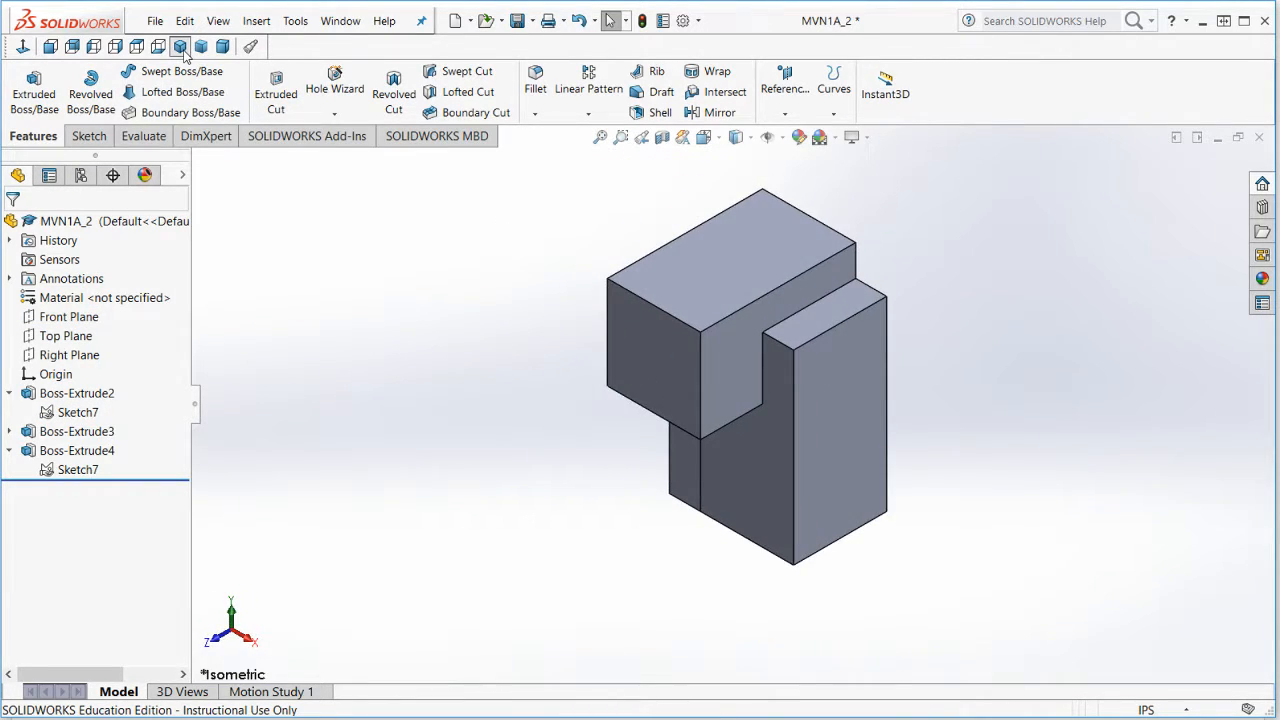
pyautogui.scroll(3, 890, 456)
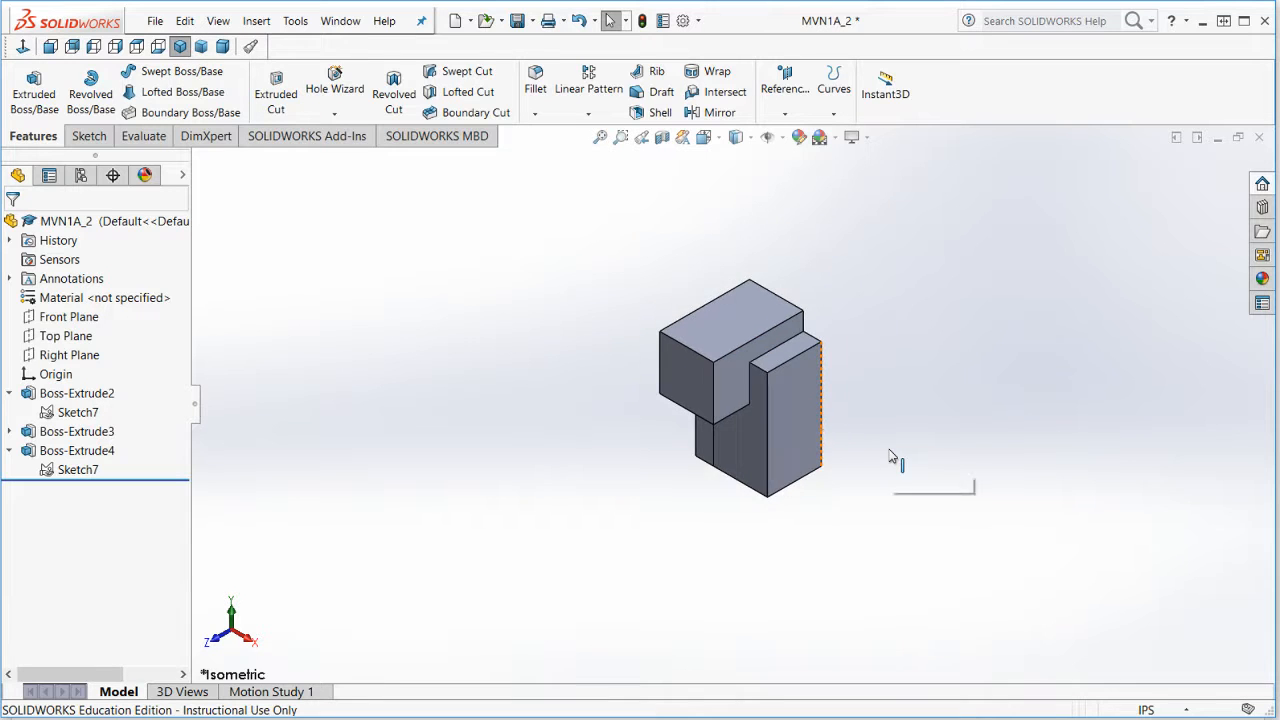
pyautogui.scroll(-4, 826, 471)
pyautogui.scroll(1, 705, 370)
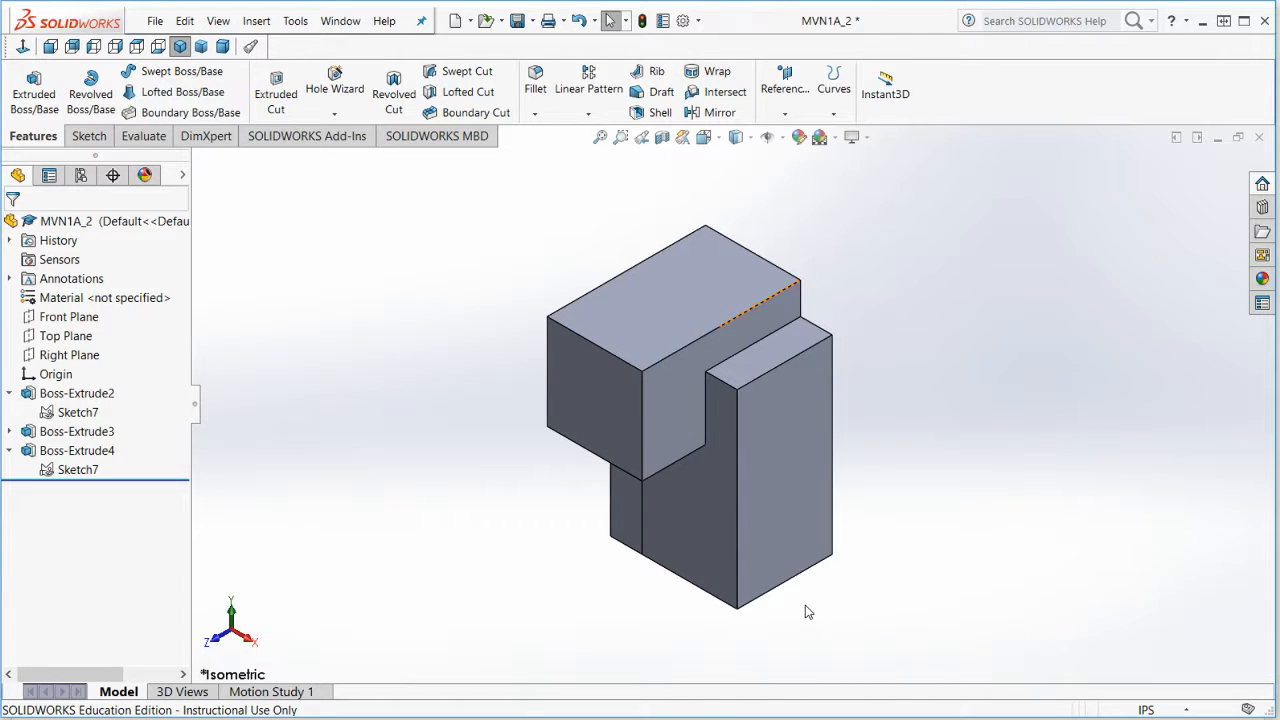
pyautogui.click(50, 47)
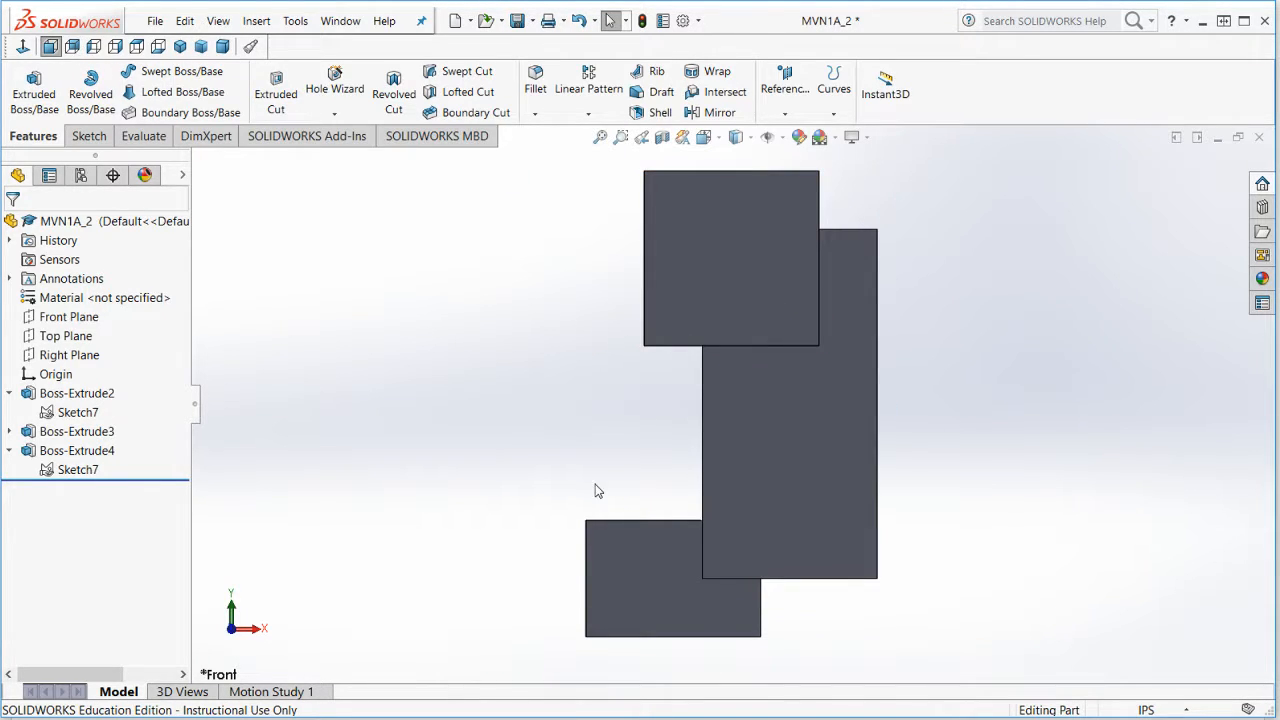
pyautogui.hotkey('ctrl', '6')
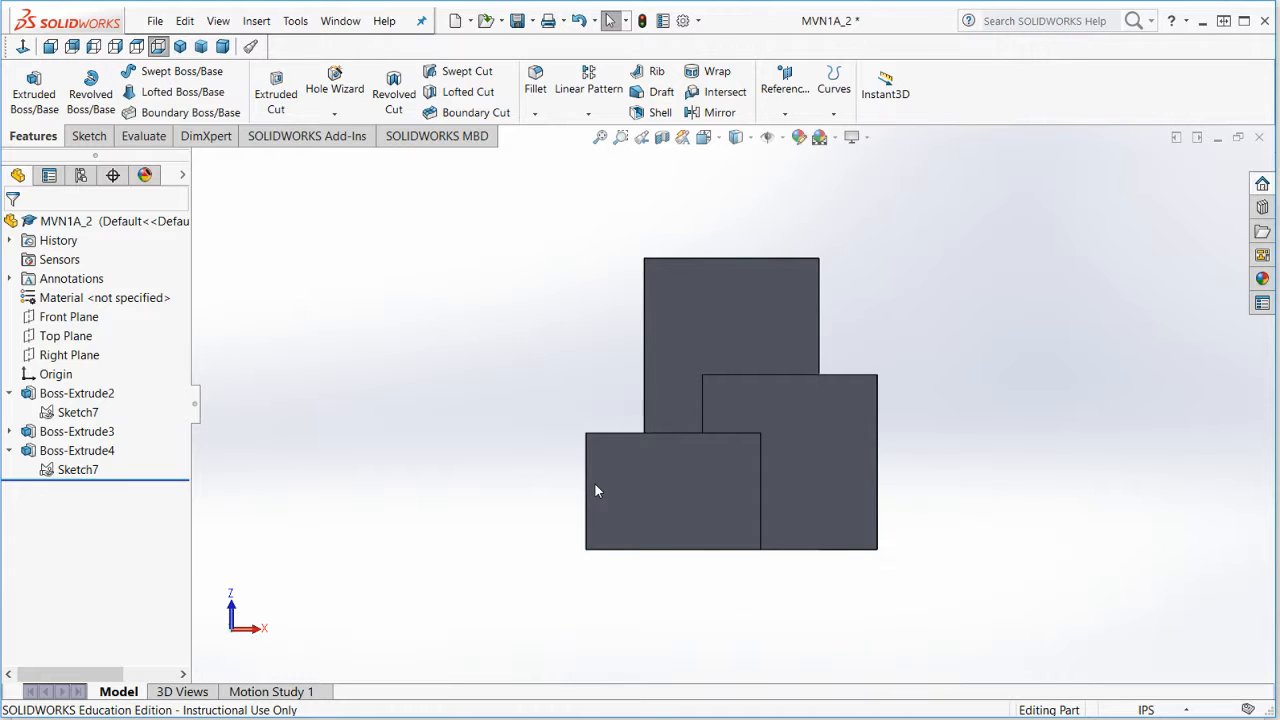
pyautogui.hotkey('shift', 'Right')
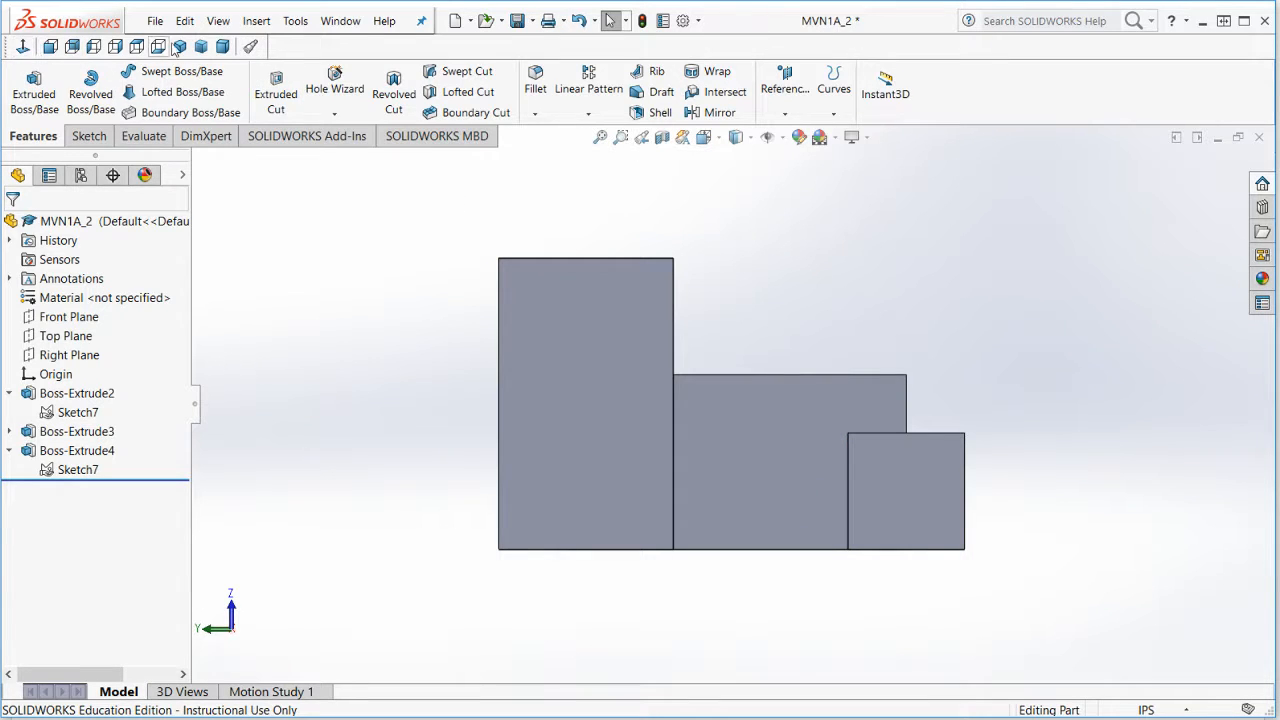
pyautogui.rightClick(306, 47)
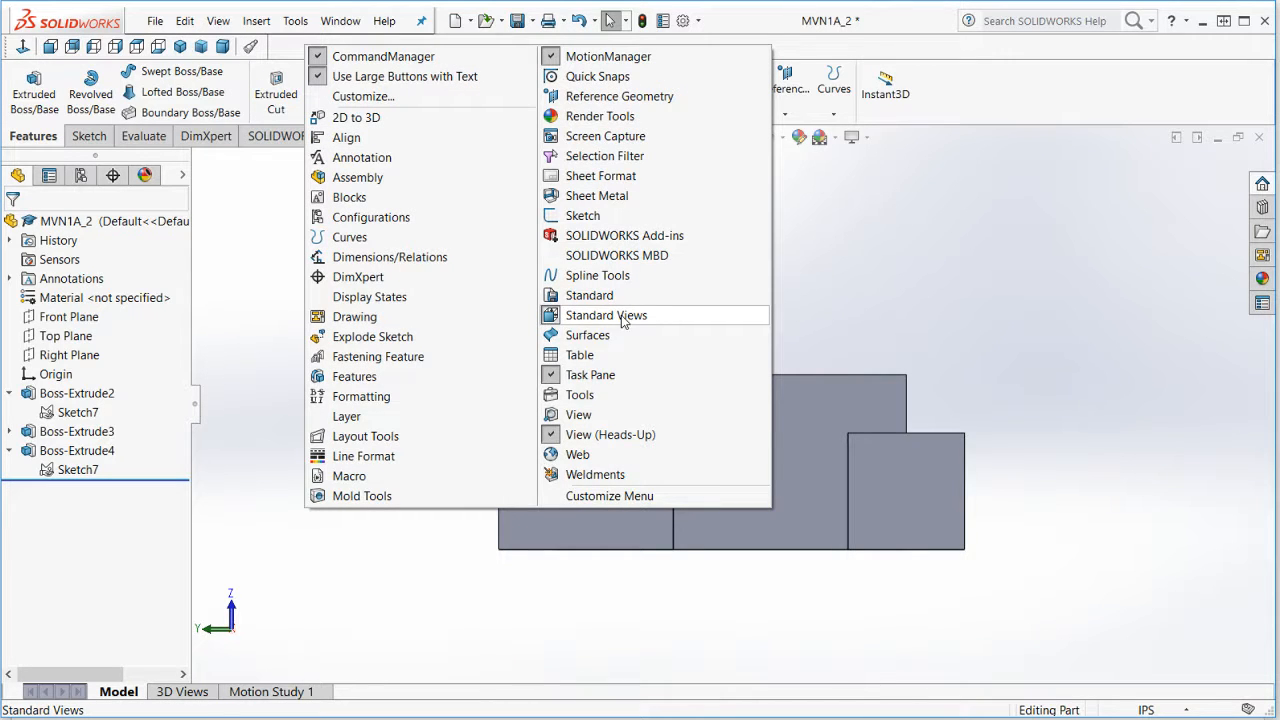
pyautogui.click(256, 188)
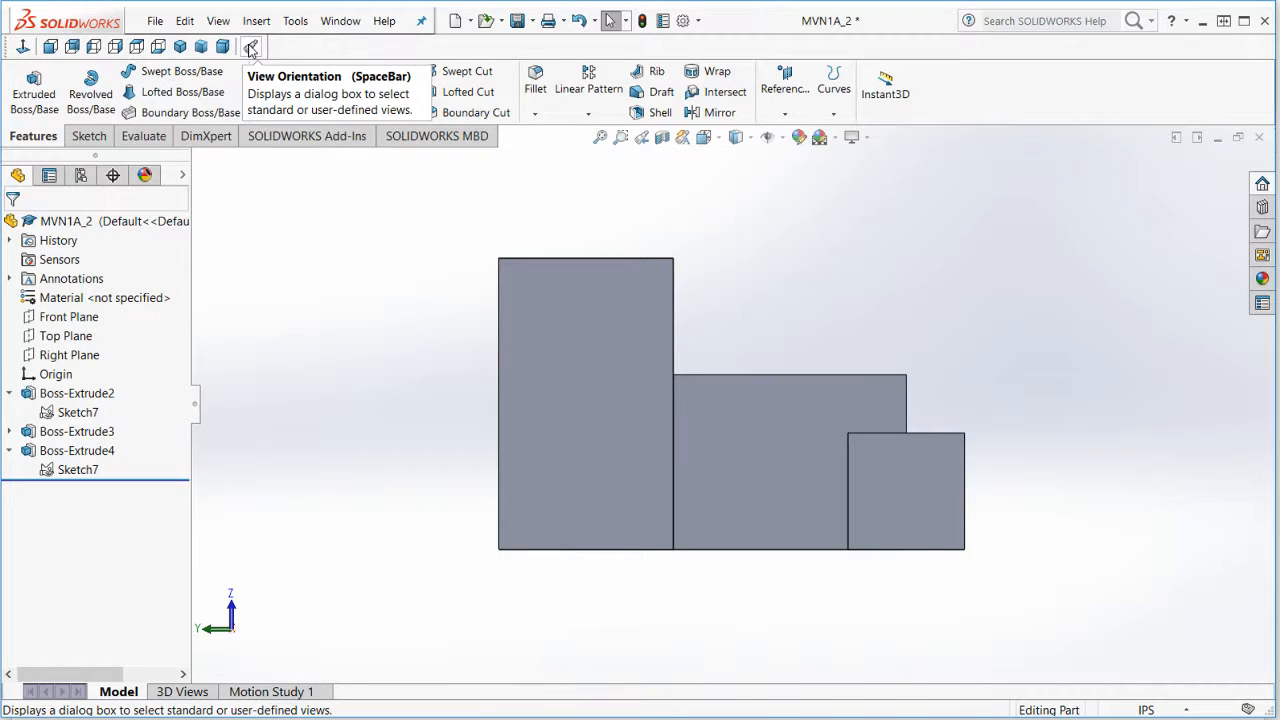
# Redefine the standard views by assigning the current Z-up view of the stepped profile to Front and accept the change.
pyautogui.click(250, 48)
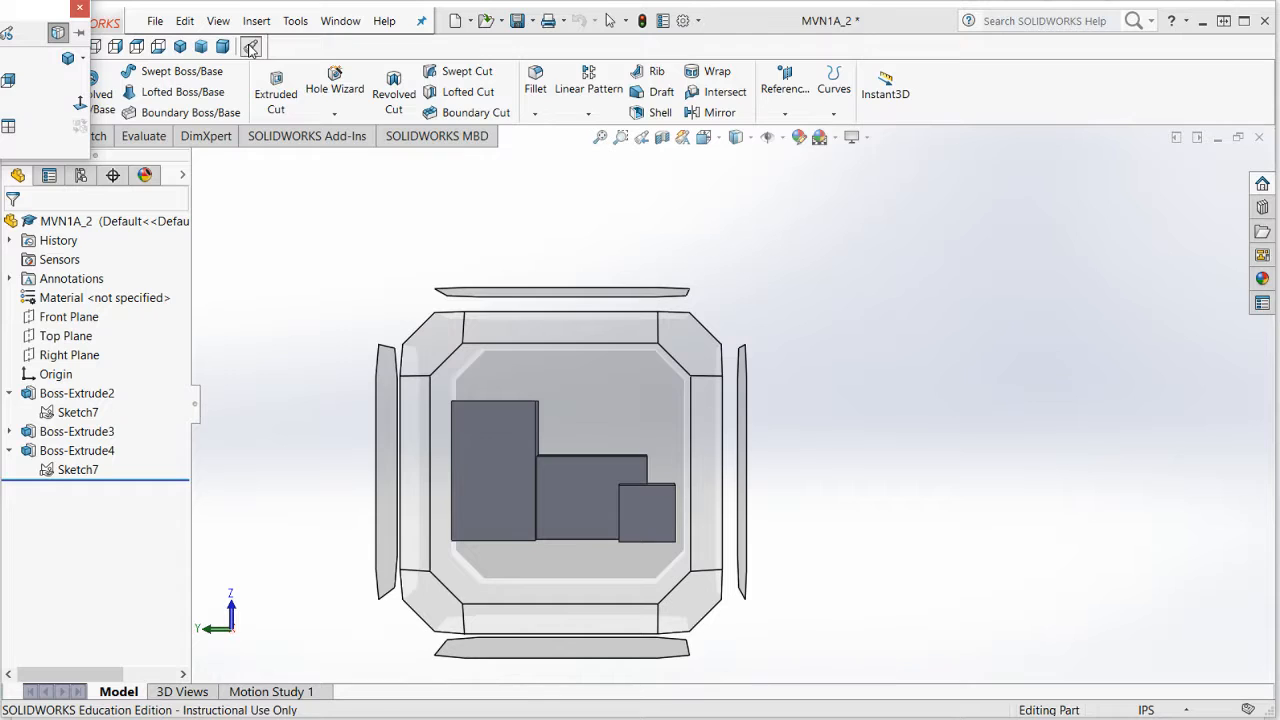
pyautogui.moveTo(0, 10); pyautogui.dragTo(247, 177)
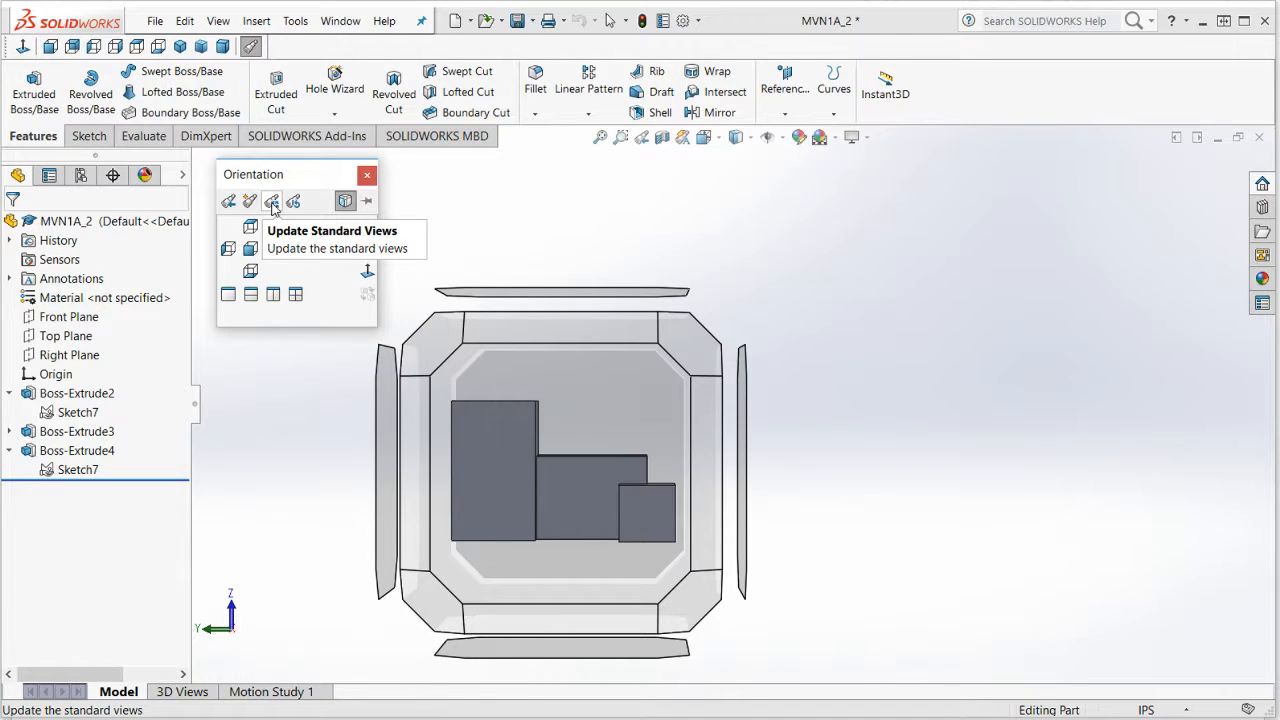
pyautogui.click(272, 203)
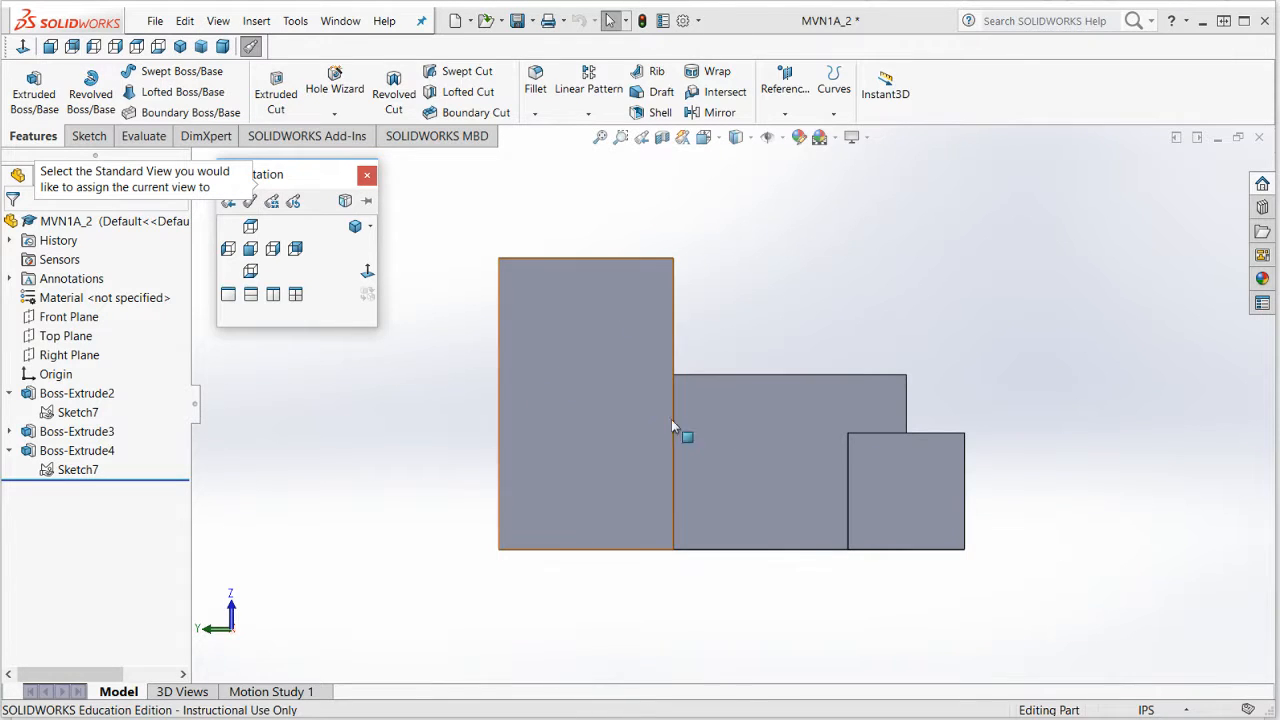
pyautogui.click(251, 250)
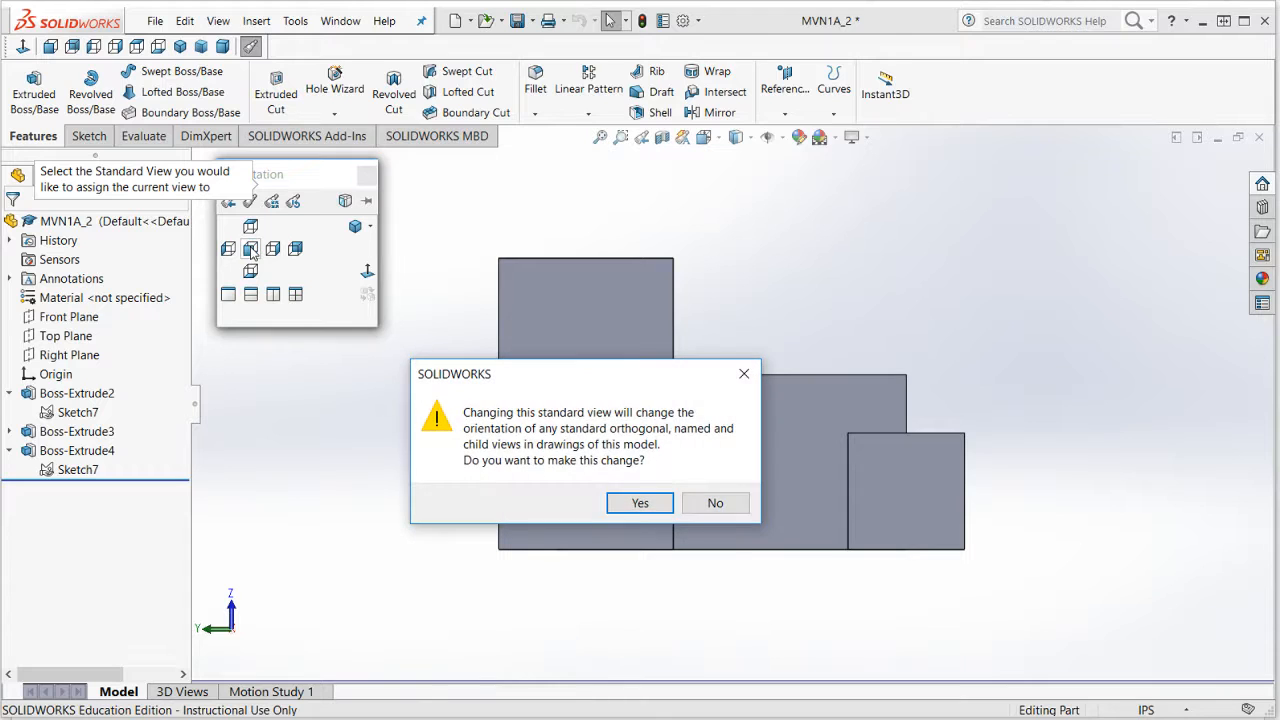
pyautogui.click(640, 503)
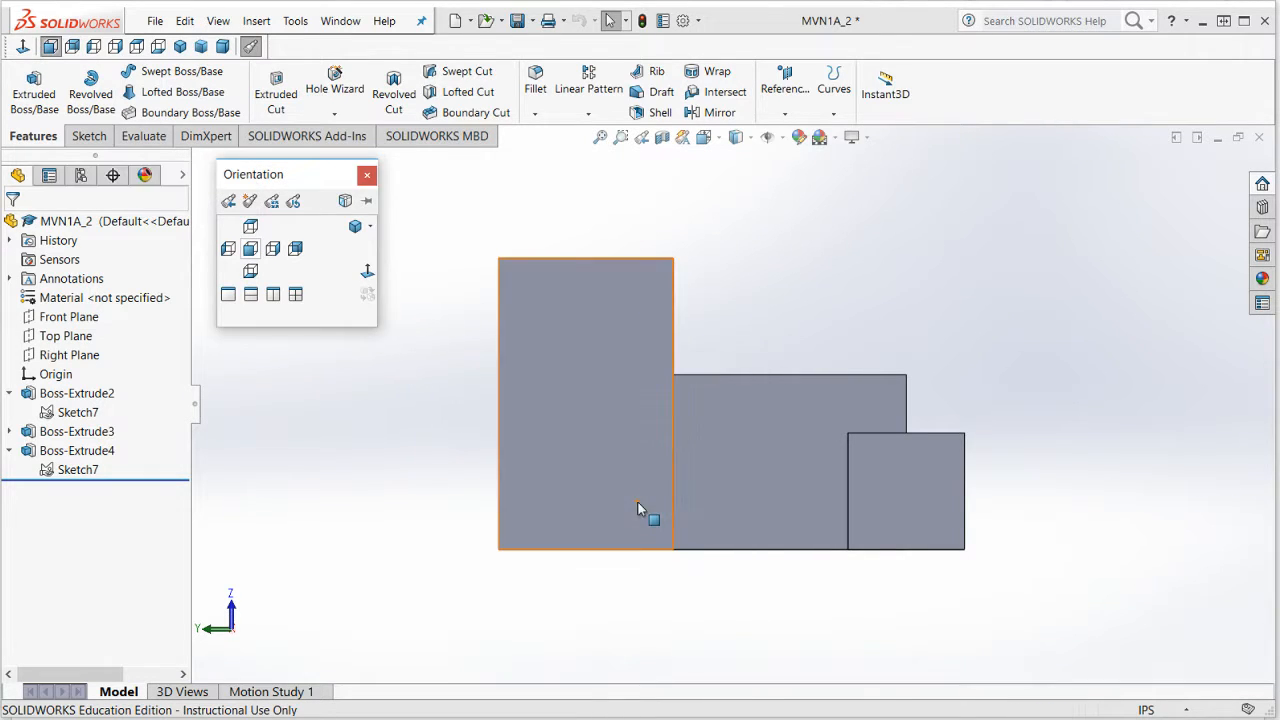
pyautogui.click(367, 175)
# Examine the part in the updated Isometric, Front, Right and Top standard views.
pyautogui.click(180, 46)
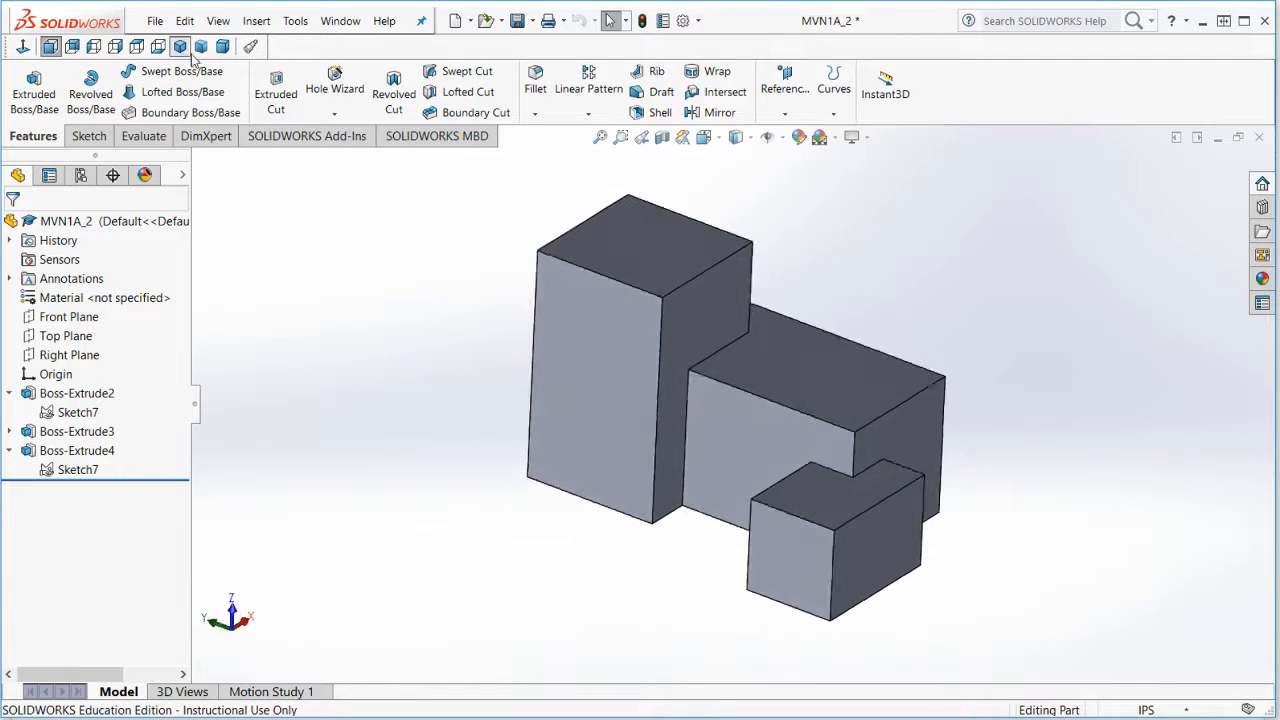
pyautogui.click(50, 46)
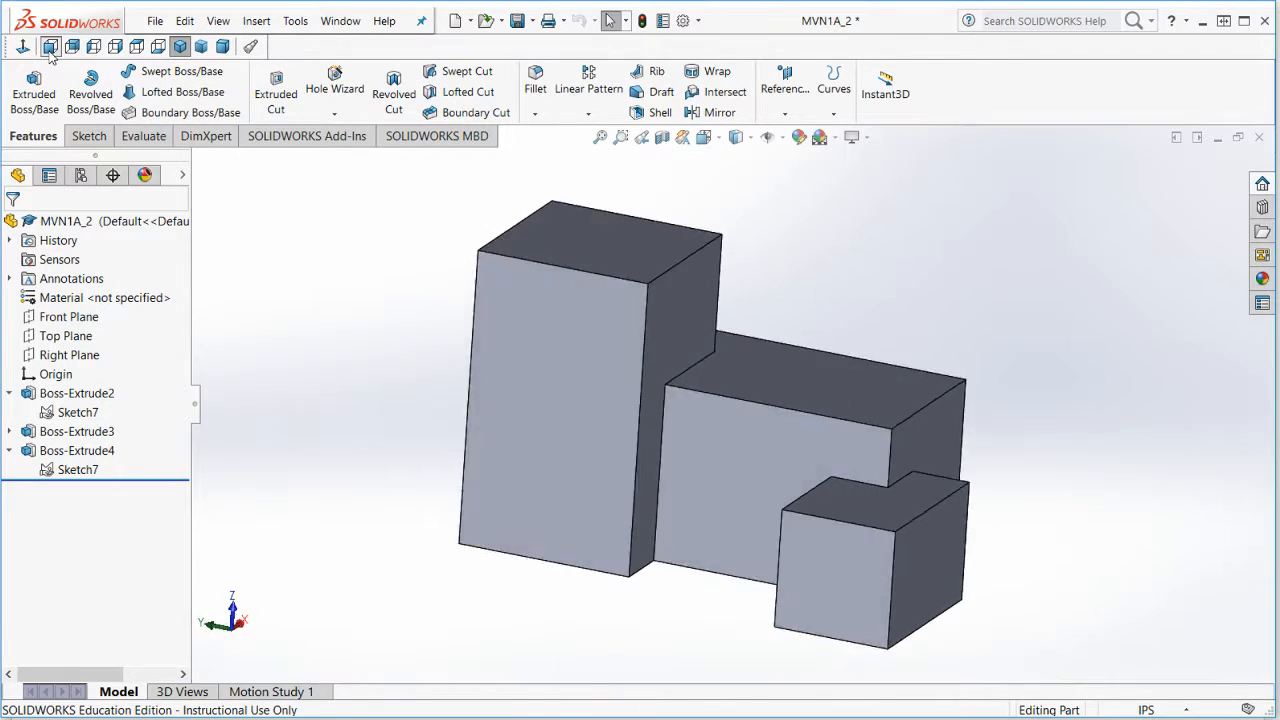
pyautogui.click(115, 46)
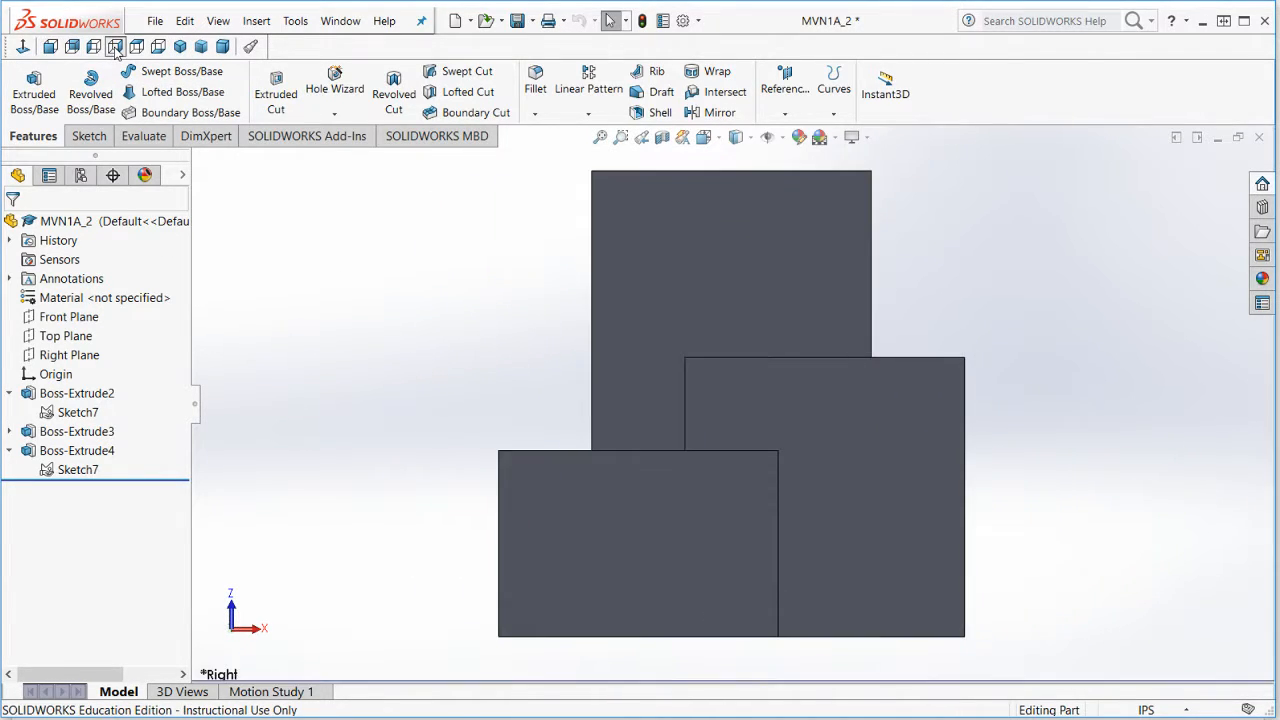
pyautogui.click(136, 46)
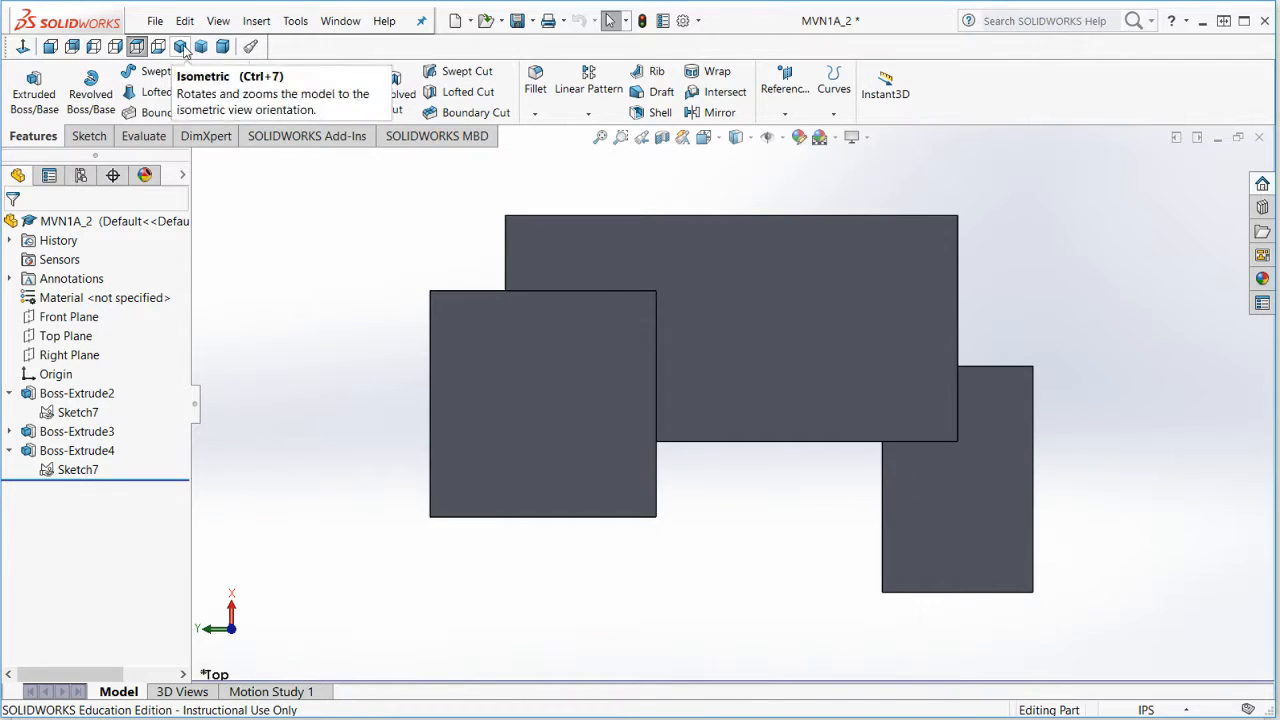
pyautogui.click(180, 46)
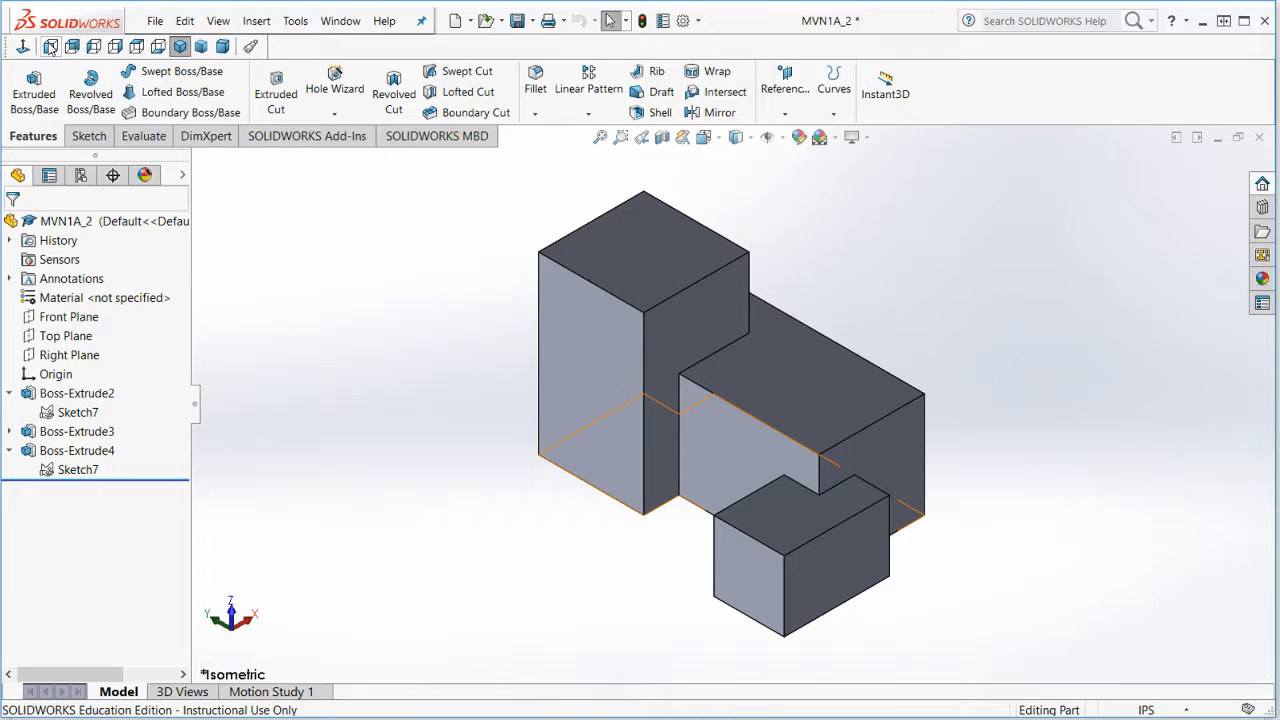
# Orient the part to its Right view, assign that view to Front, and check the result in isometric.
pyautogui.click(115, 47)
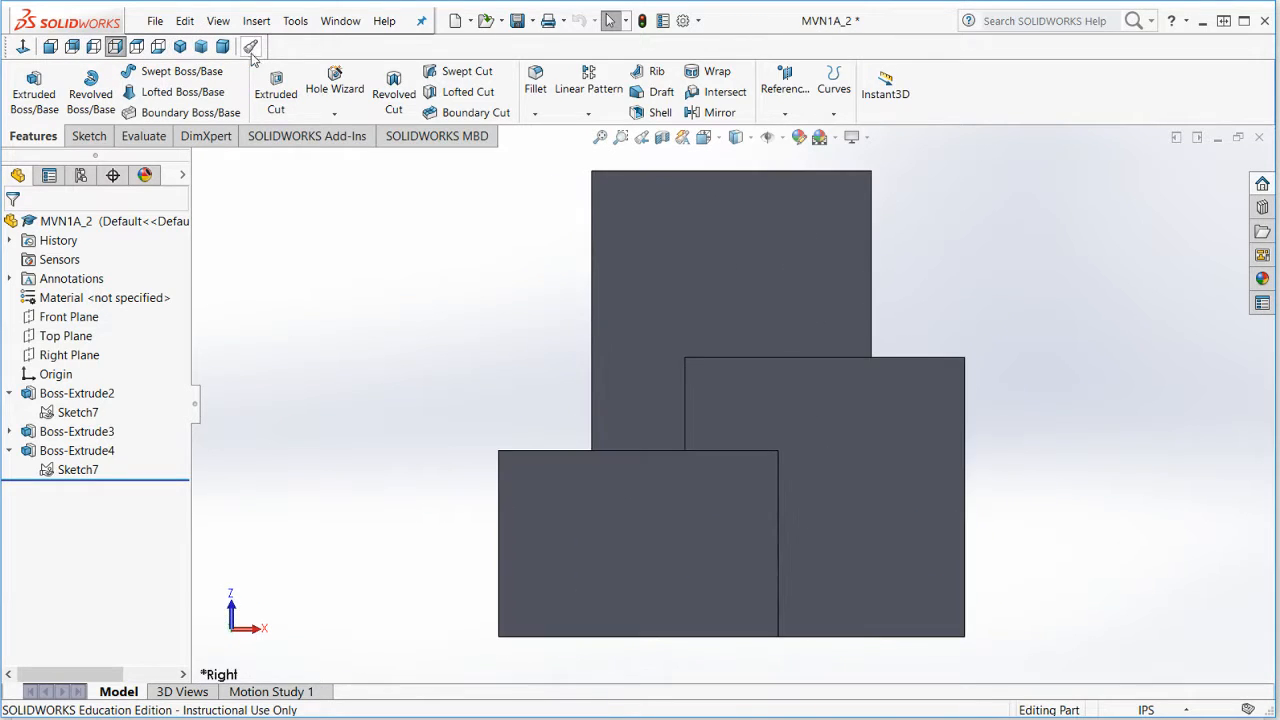
pyautogui.click(251, 48)
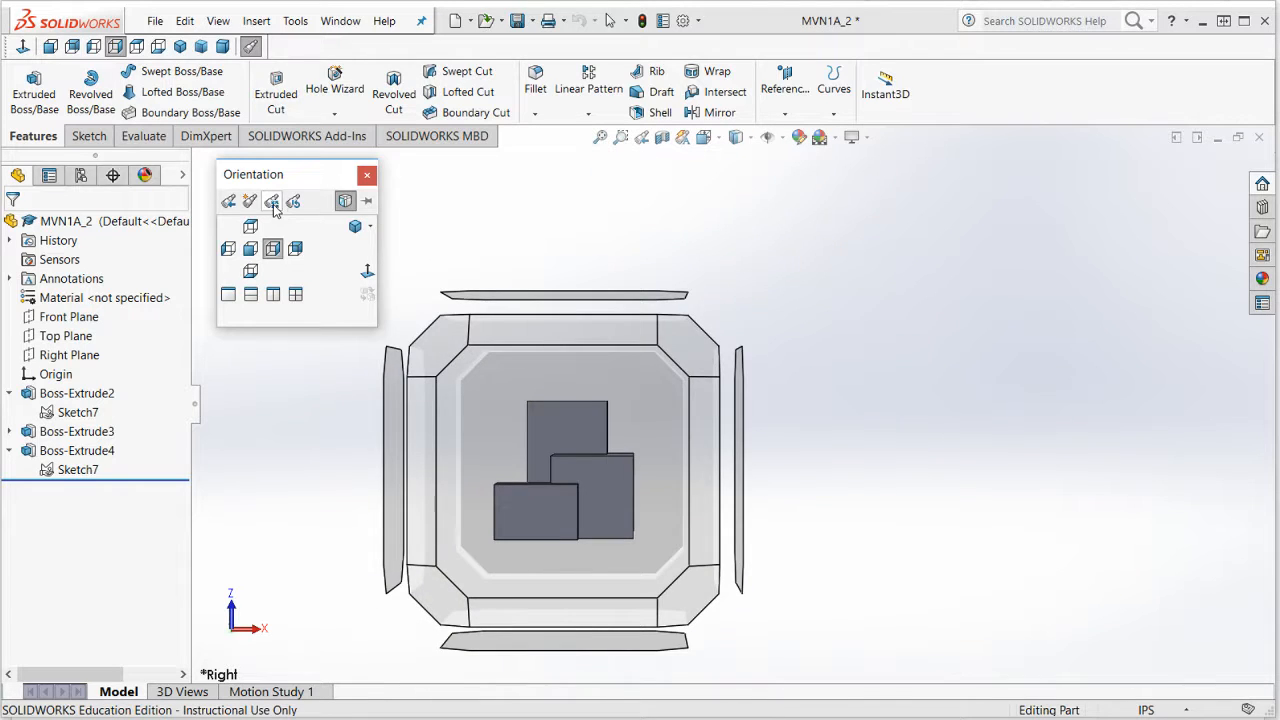
pyautogui.click(272, 203)
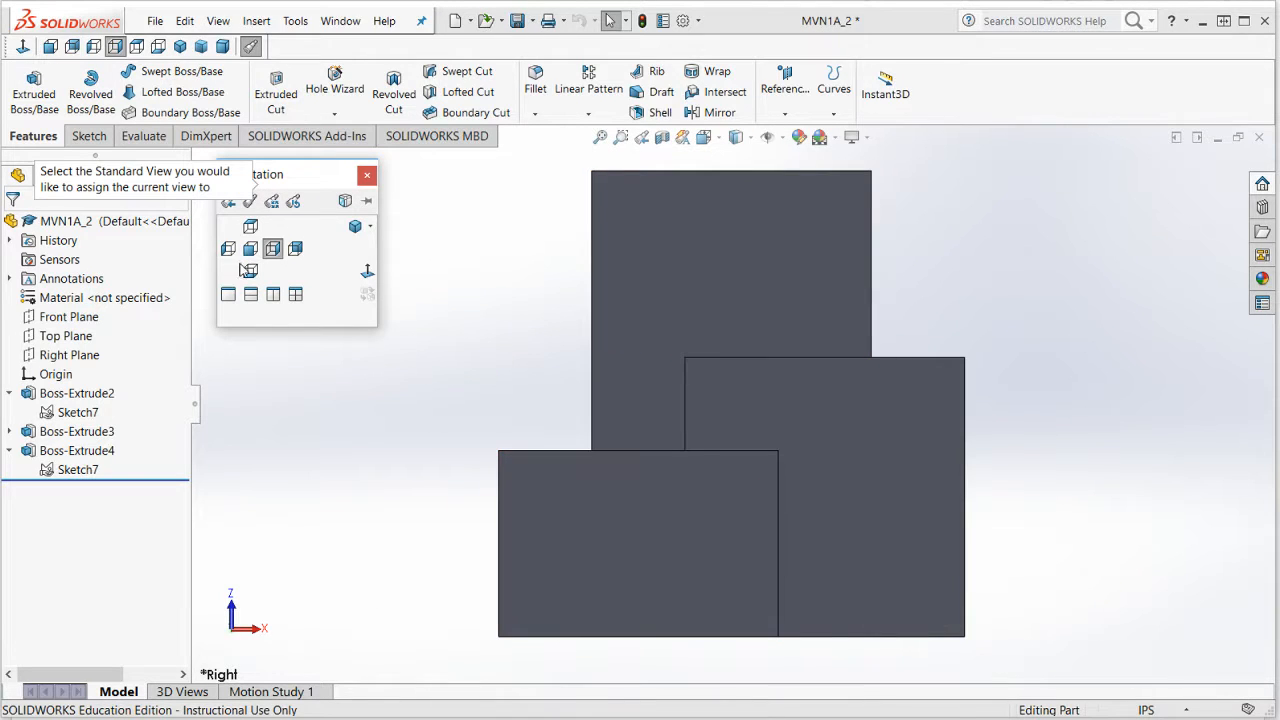
pyautogui.click(252, 251)
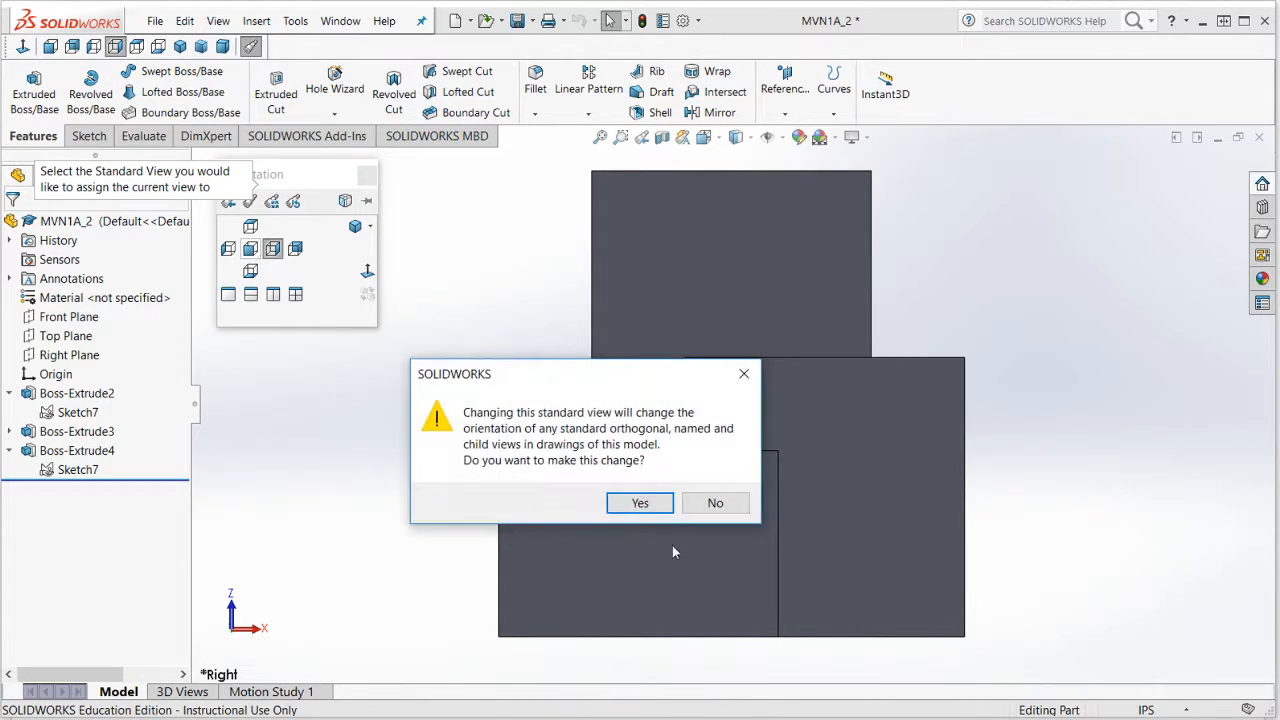
pyautogui.click(641, 504)
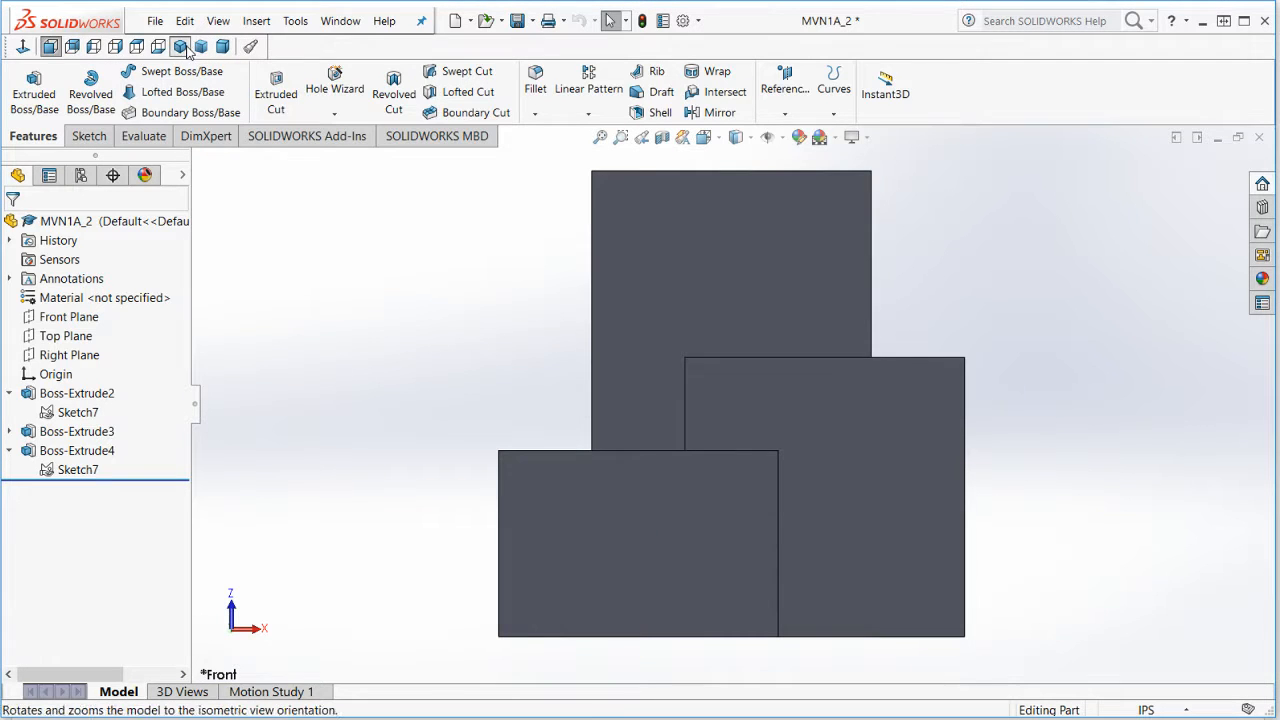
pyautogui.click(183, 48)
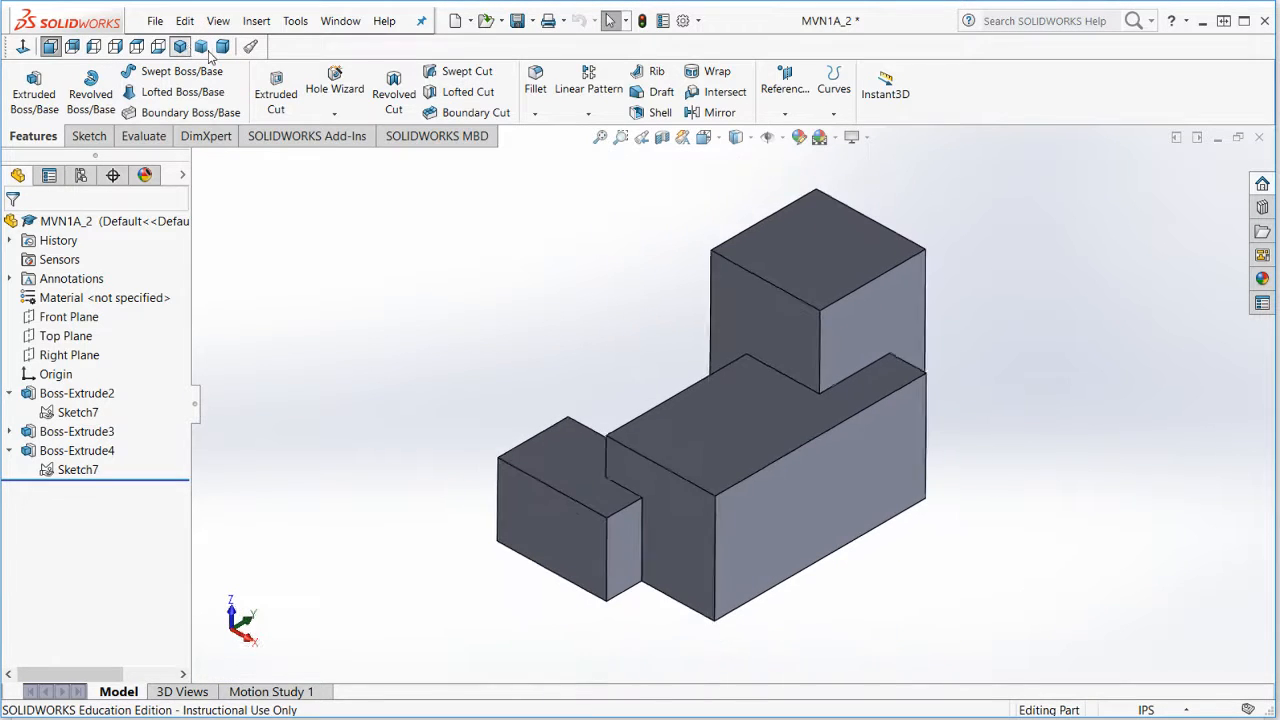
# Create a new drawing from the MVN1A_2 part.
pyautogui.click(470, 20)
pyautogui.click(472, 60)
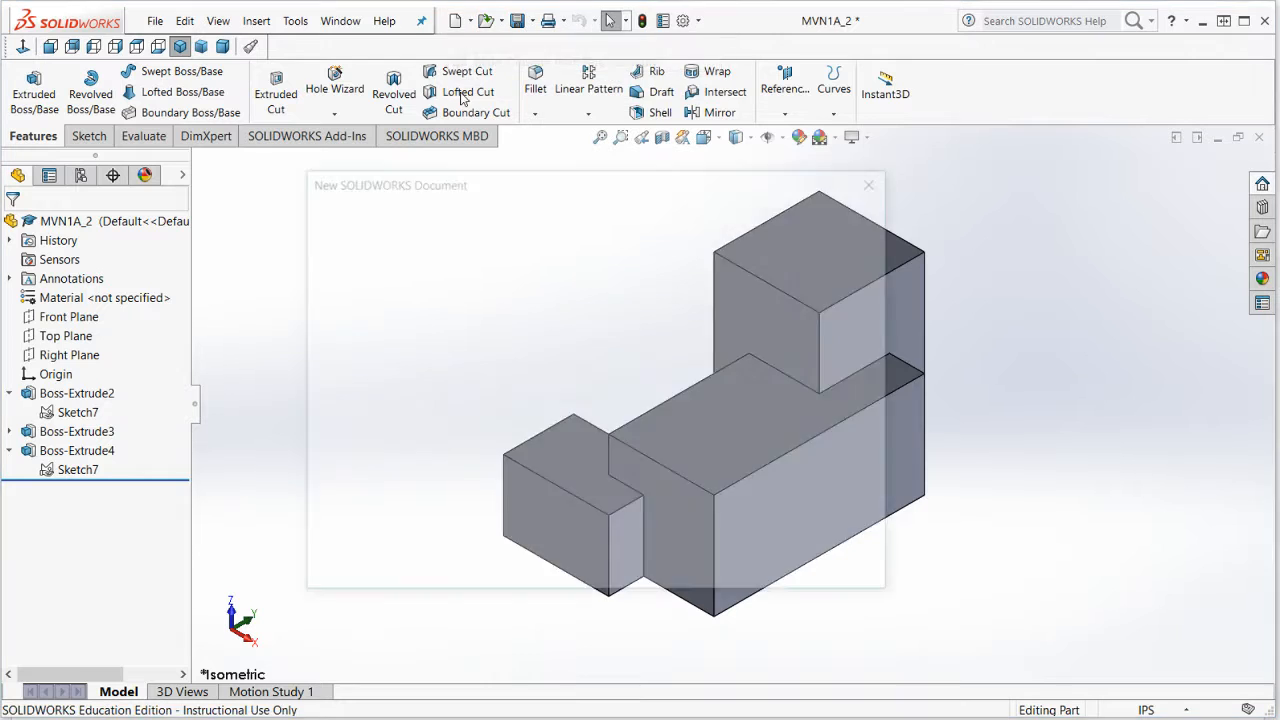
pyautogui.click(349, 268)
pyautogui.click(666, 561)
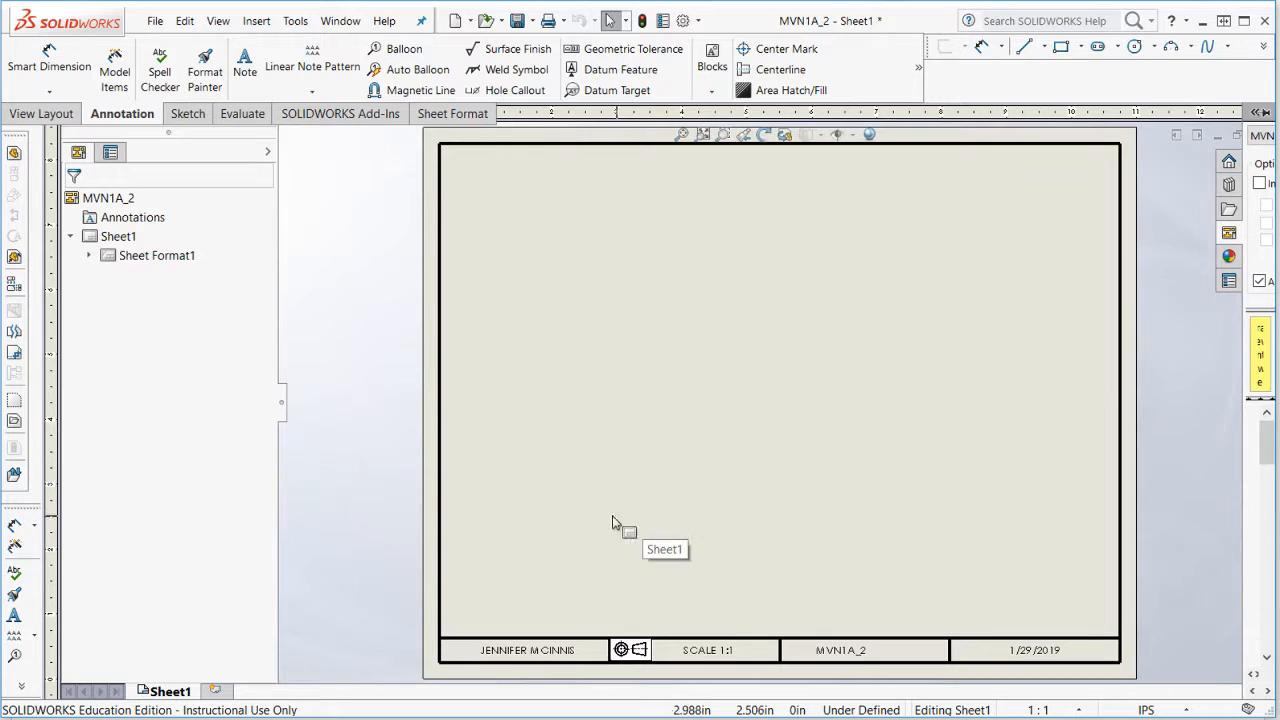
# Start a model view of MVN1A_2 with preview on and set its orientation to the Left standard view.
pyautogui.click(41, 113)
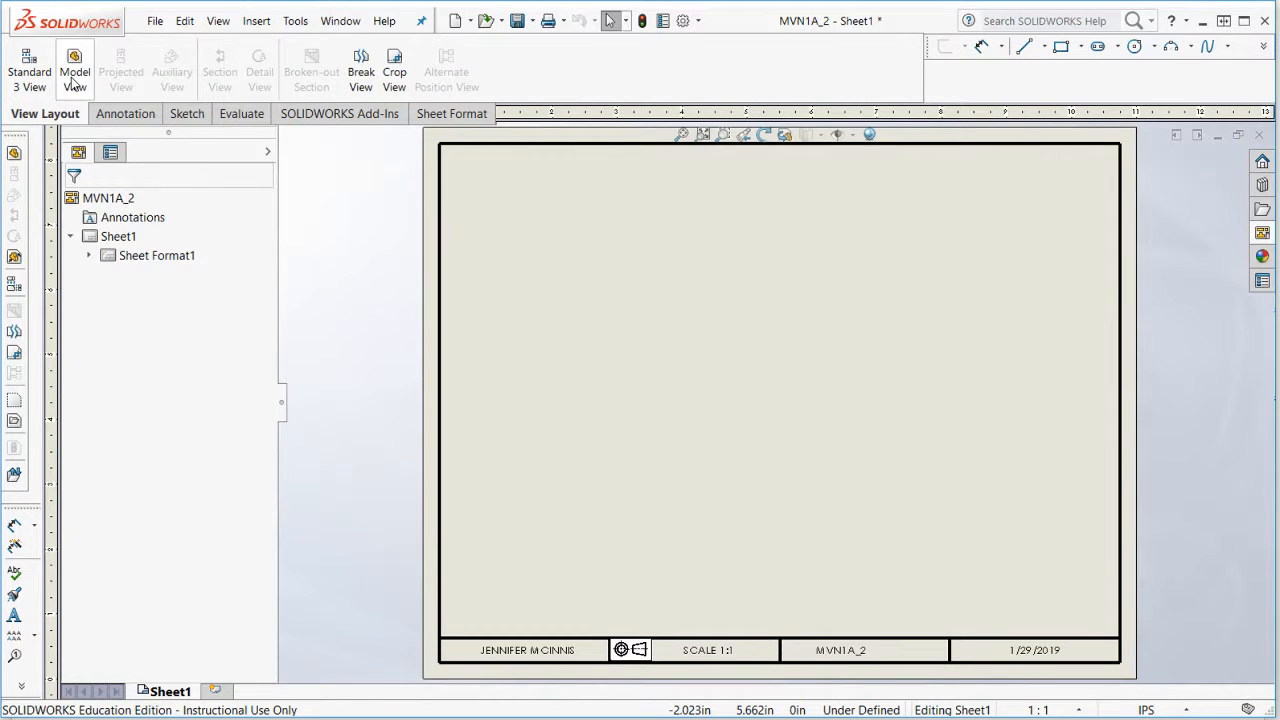
pyautogui.click(74, 72)
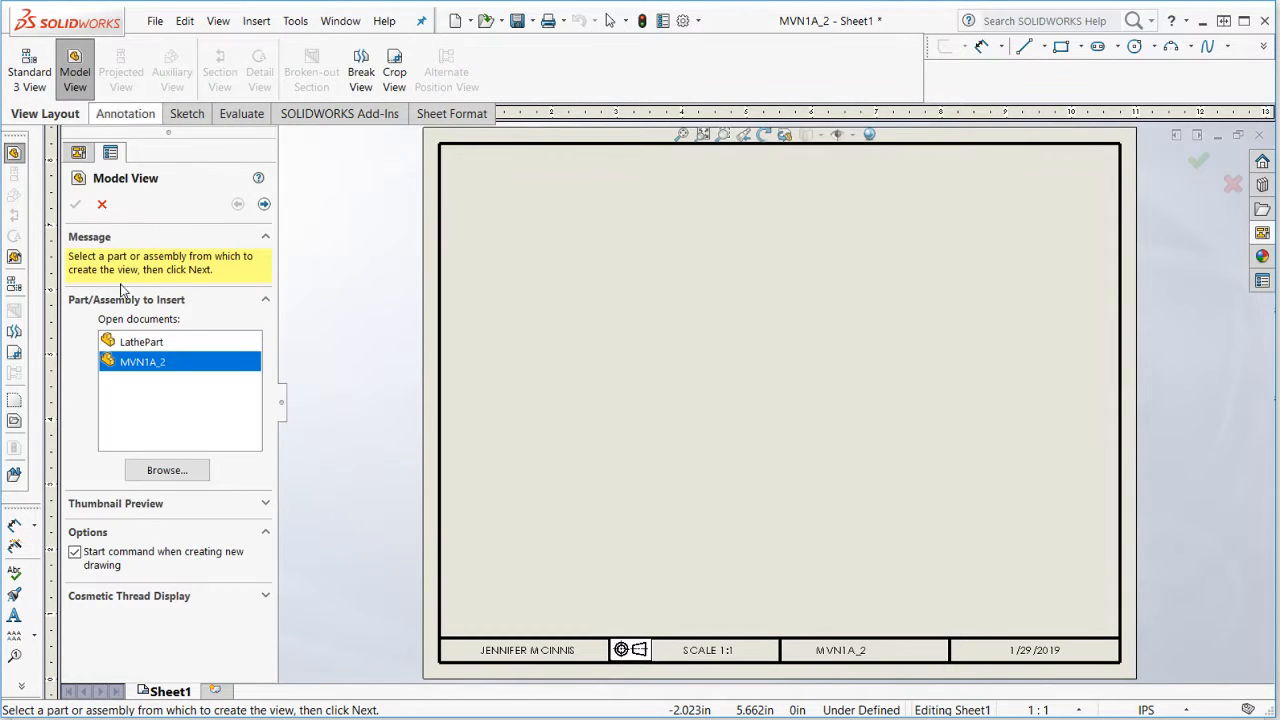
pyautogui.click(264, 204)
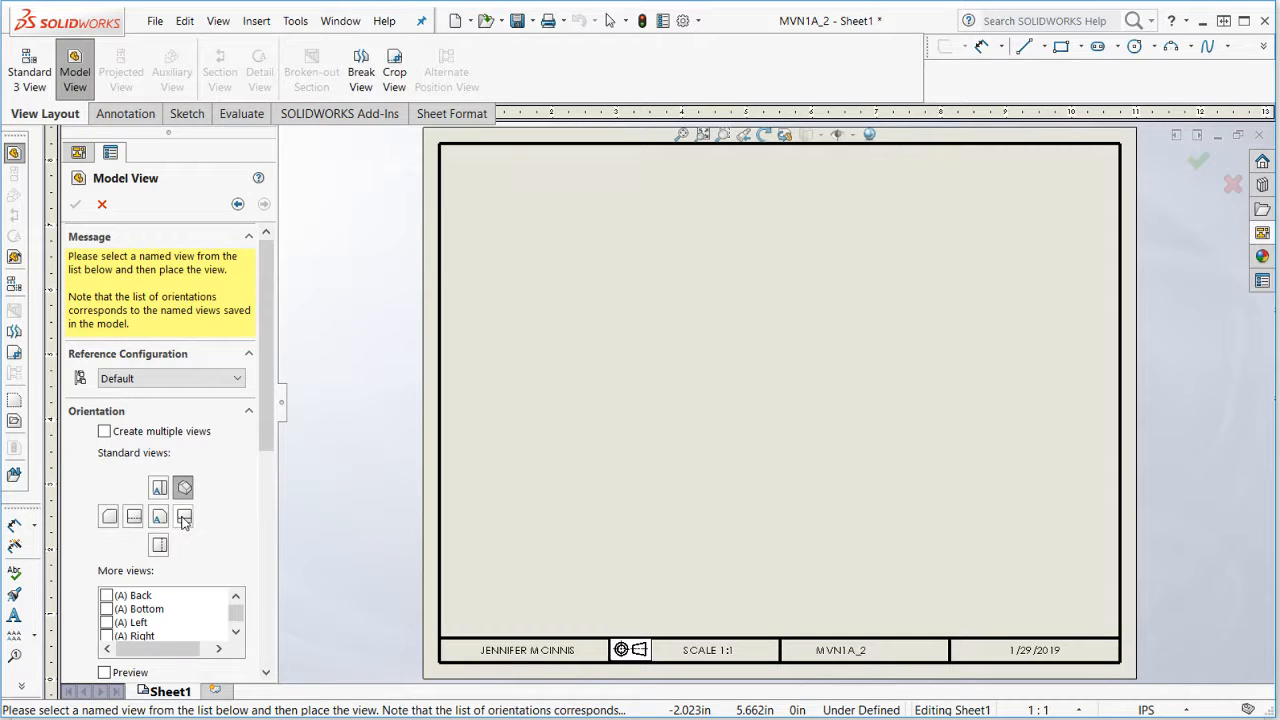
pyautogui.click(183, 517)
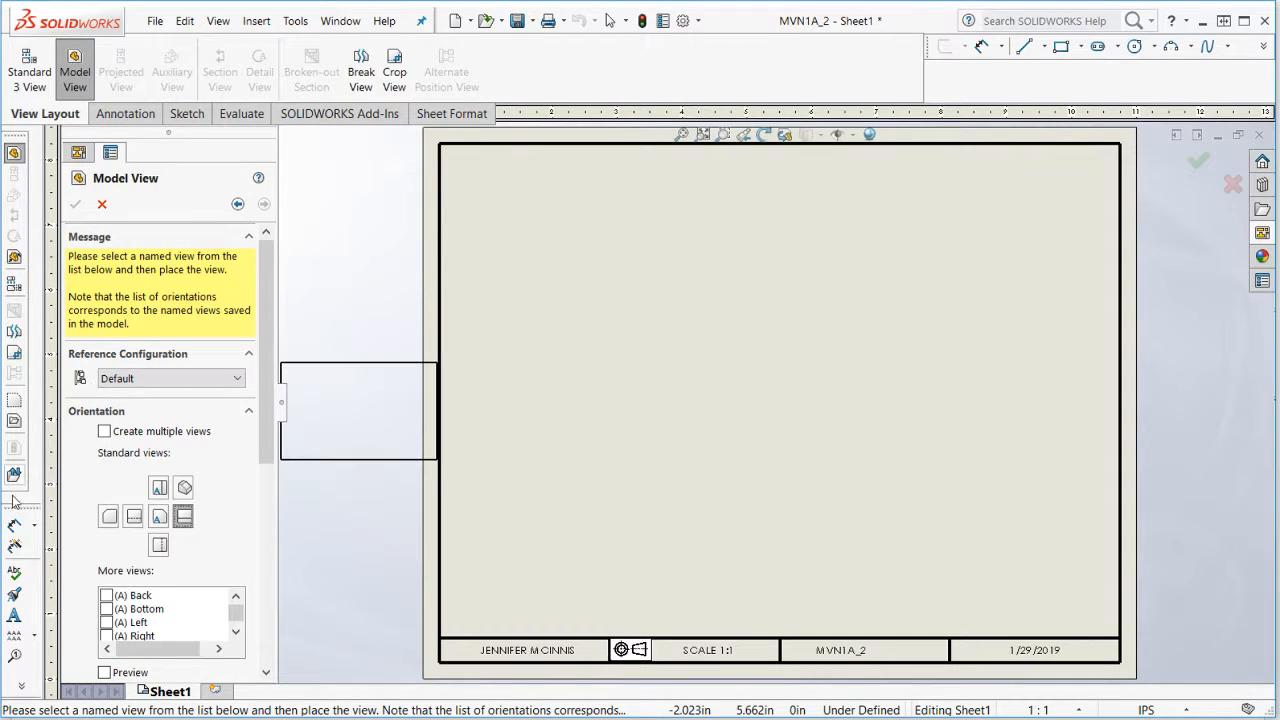
pyautogui.scroll(-2, 159, 548)
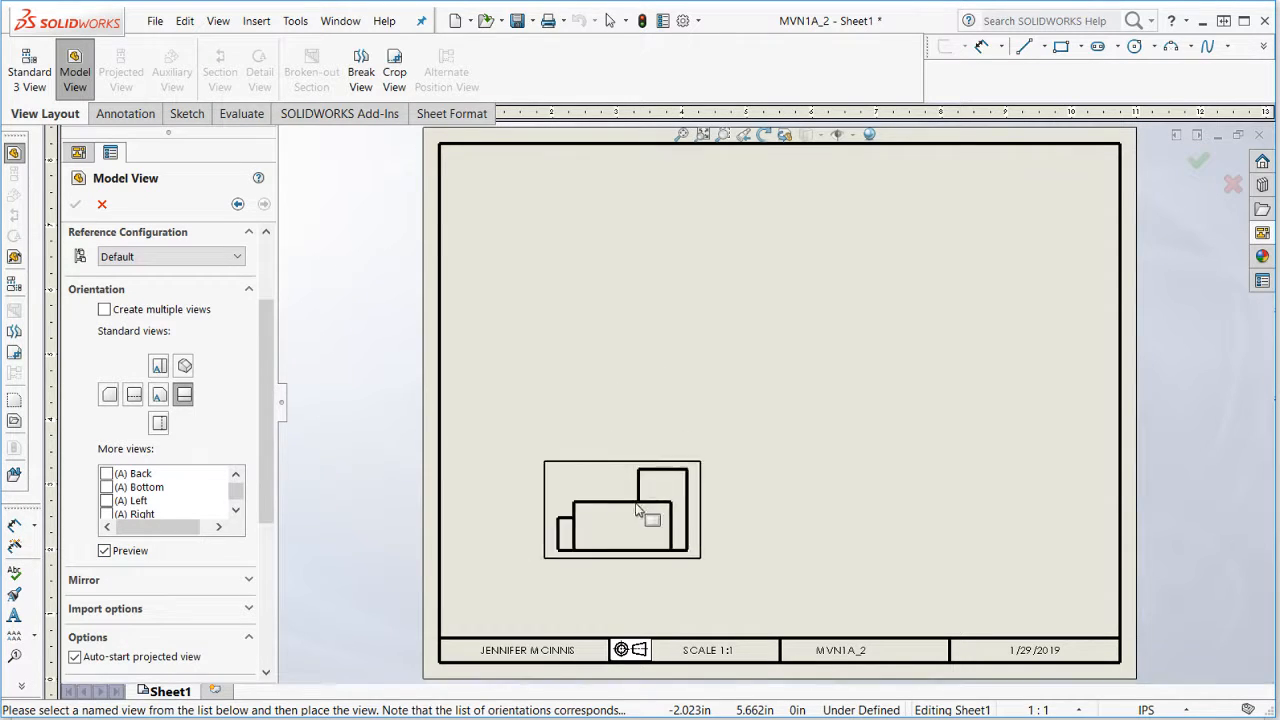
pyautogui.click(133, 394)
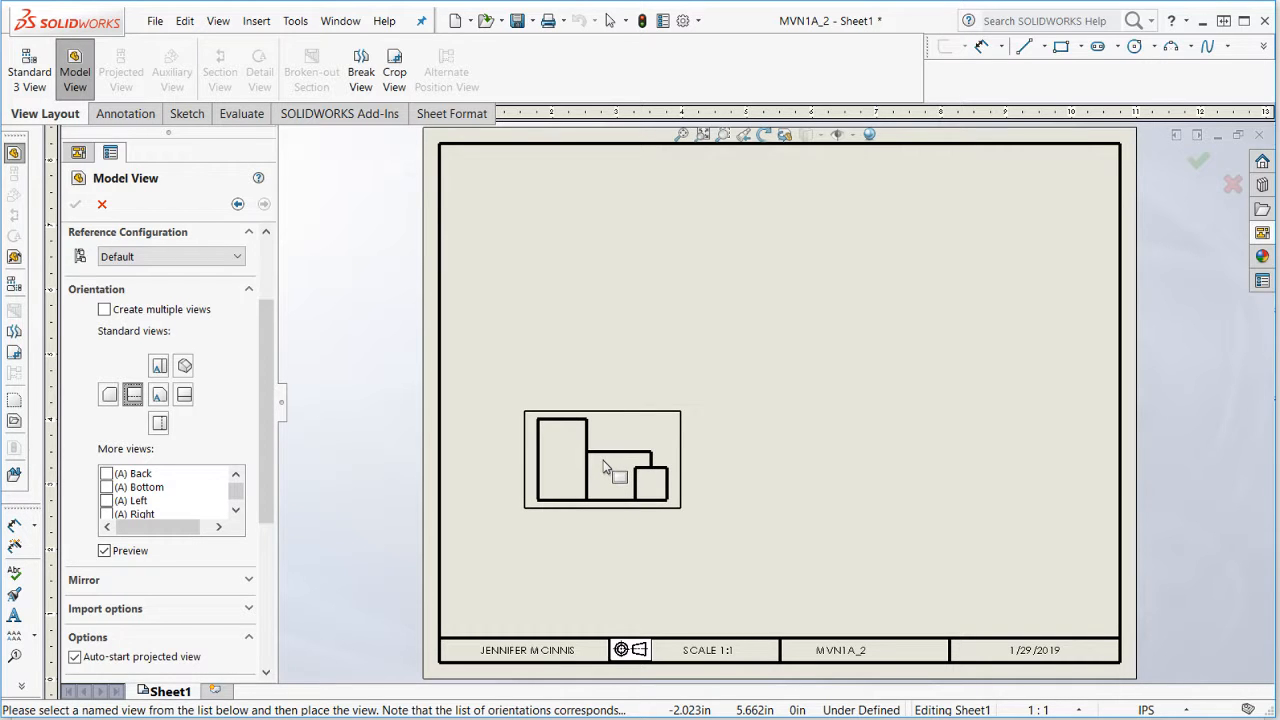
# Set the model view's display style to Hidden Lines Visible and place it in the lower-left area of the sheet.
pyautogui.scroll(-3, 142, 594)
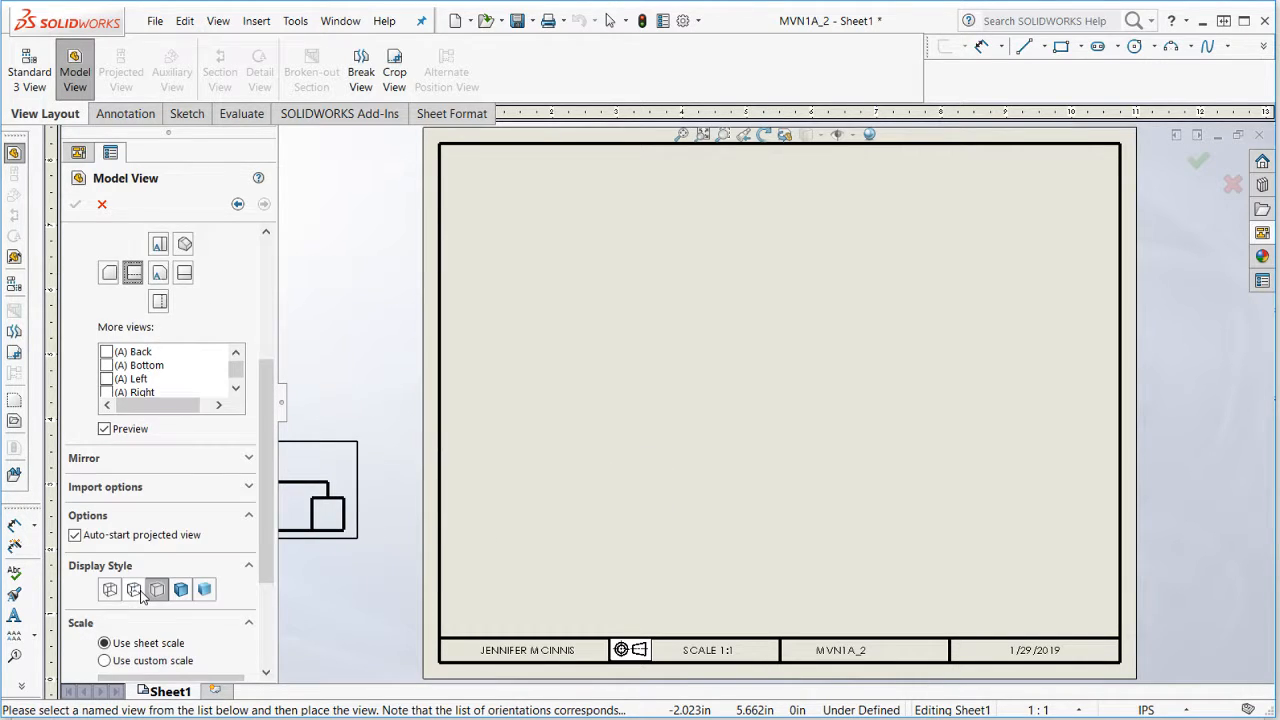
pyautogui.scroll(-2, 142, 594)
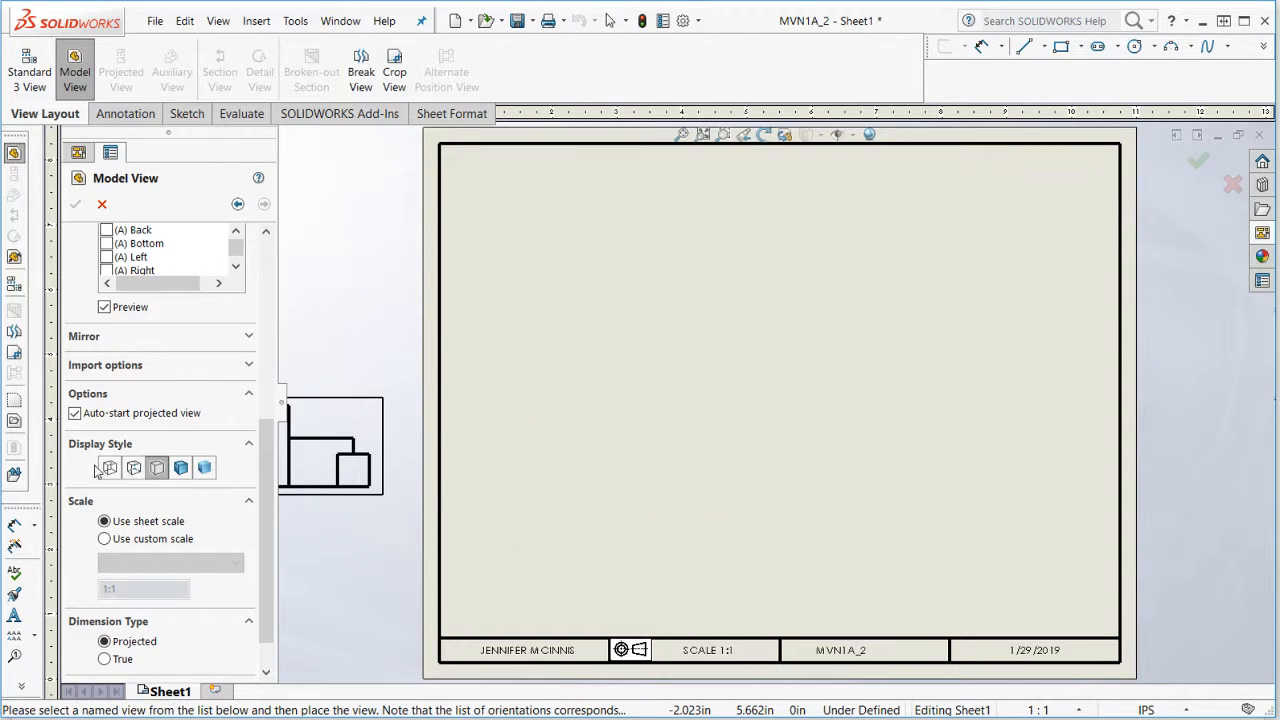
pyautogui.click(134, 467)
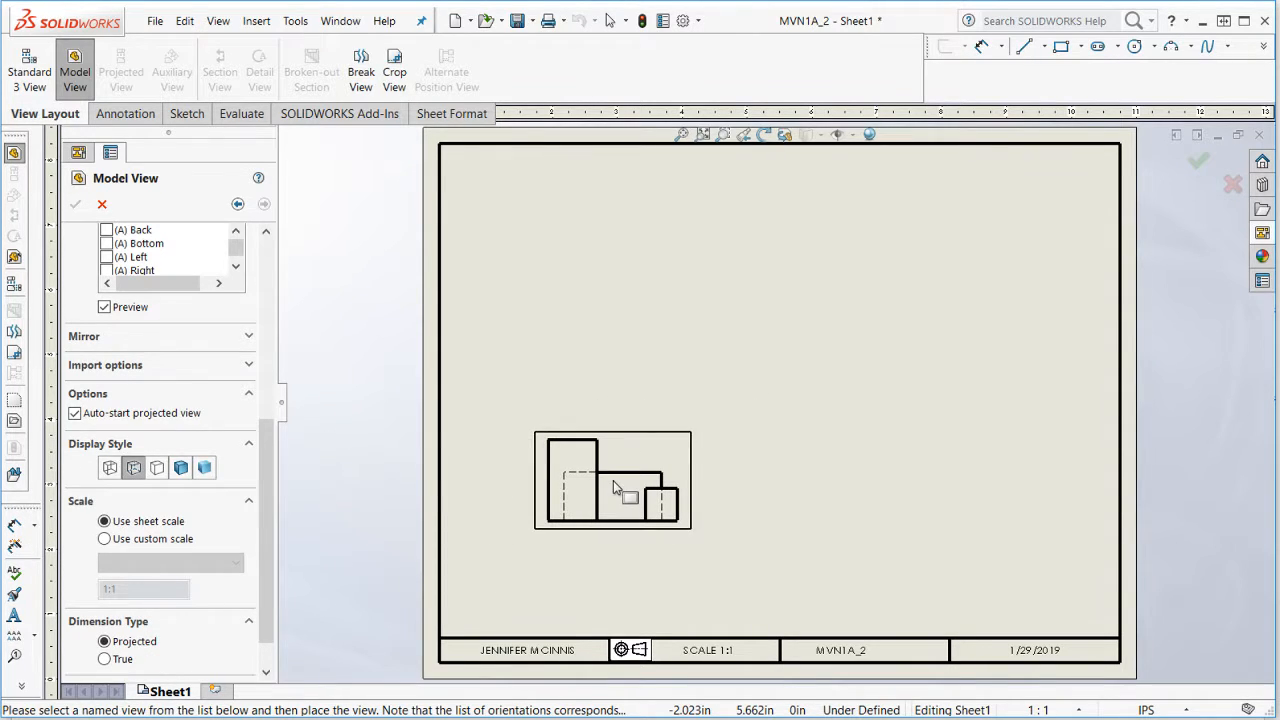
pyautogui.click(614, 485)
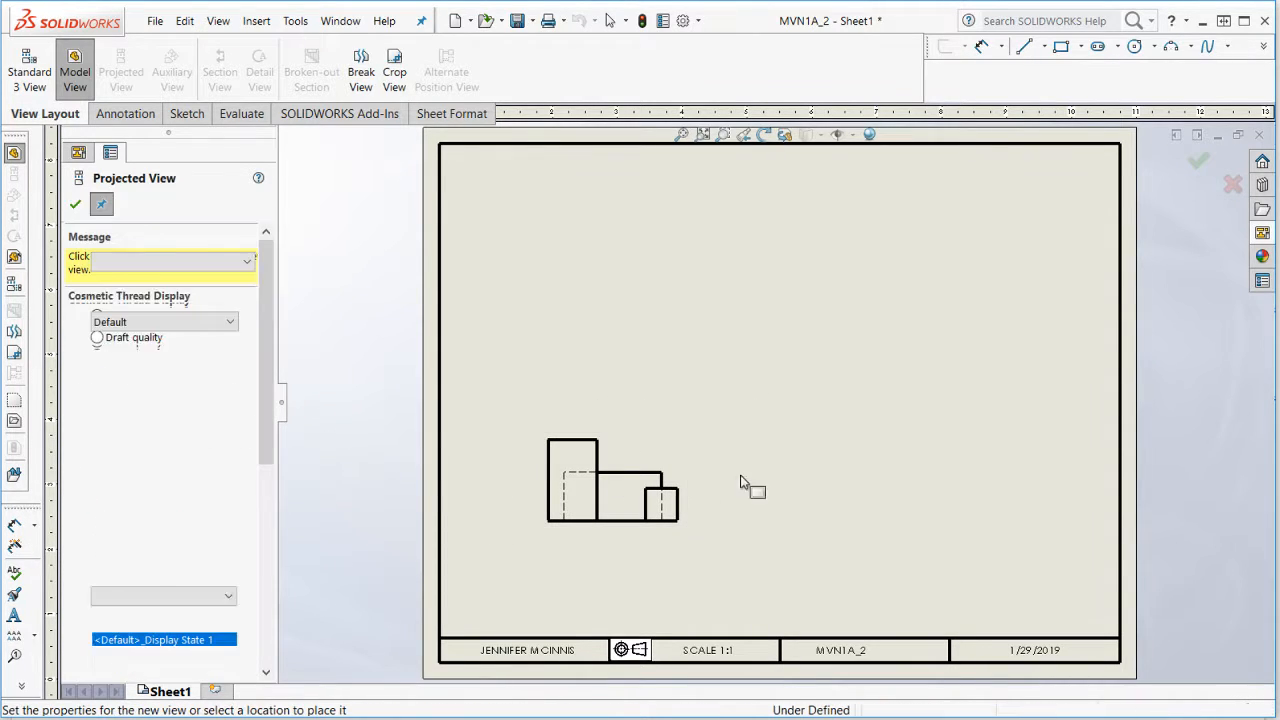
# Add projected views from the base view: one to its right, one above it, and an isometric one diagonally up.
pyautogui.click(924, 491)
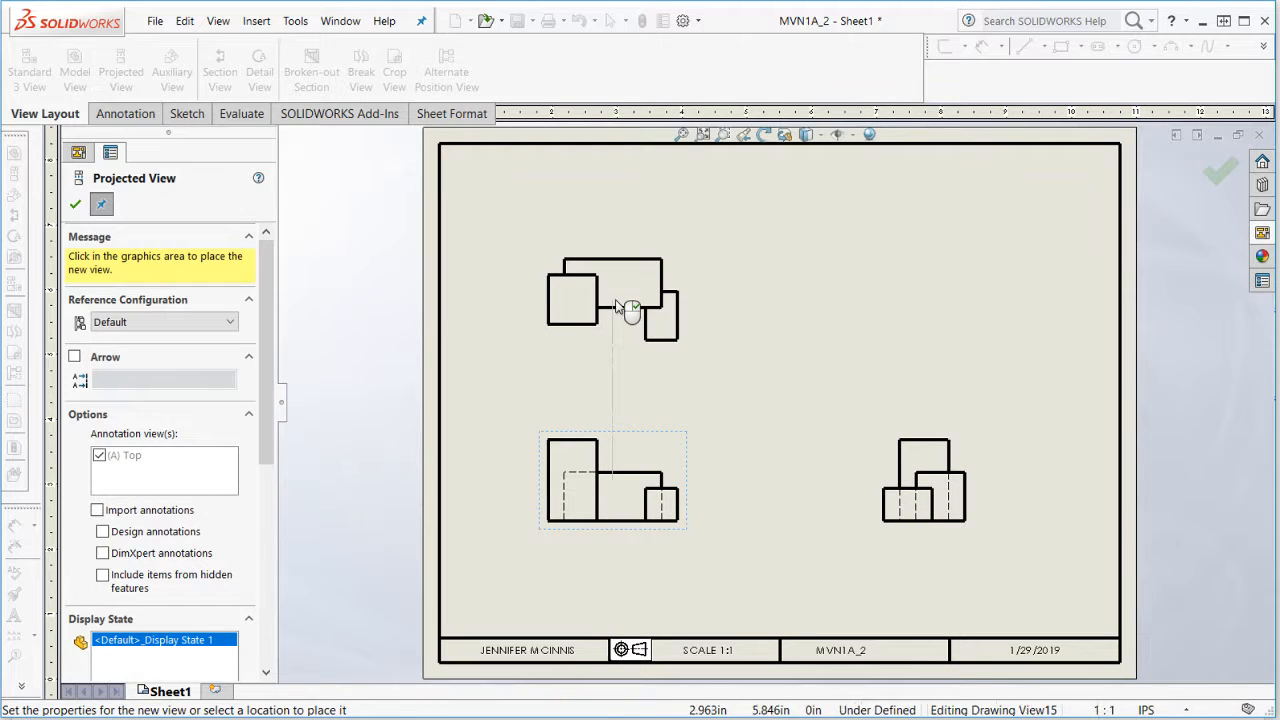
pyautogui.click(617, 307)
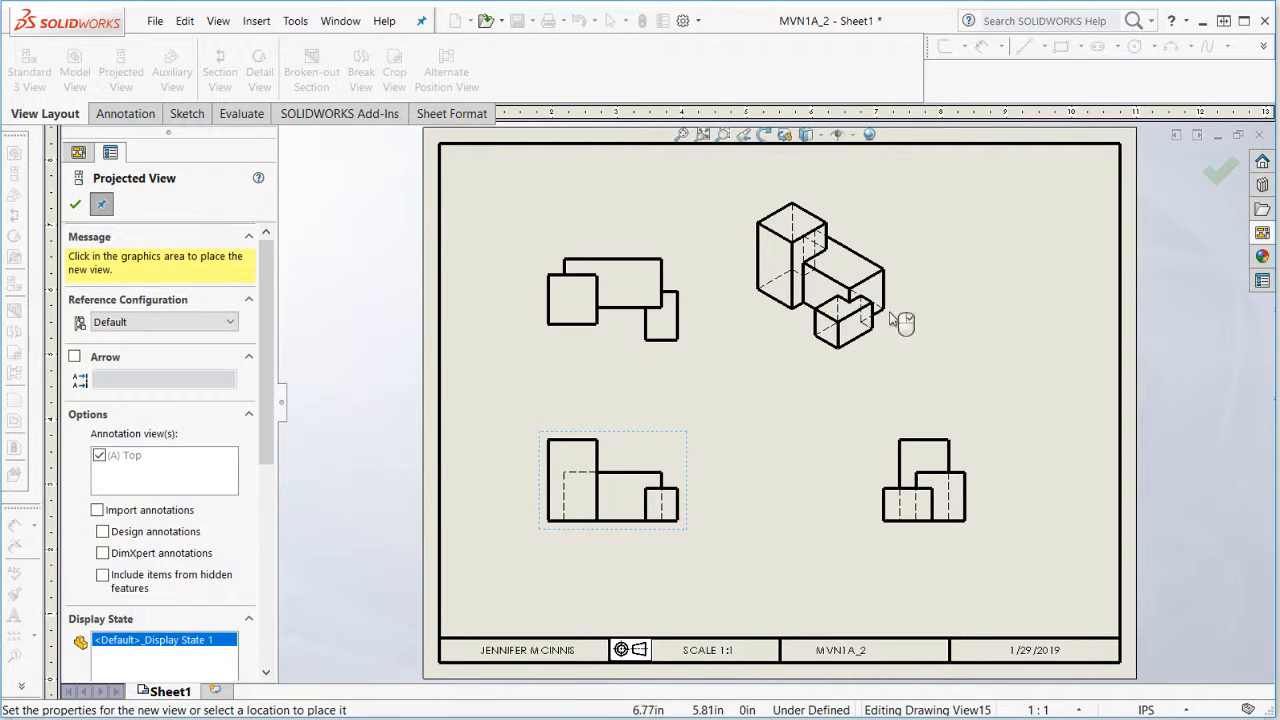
pyautogui.click(1229, 172)
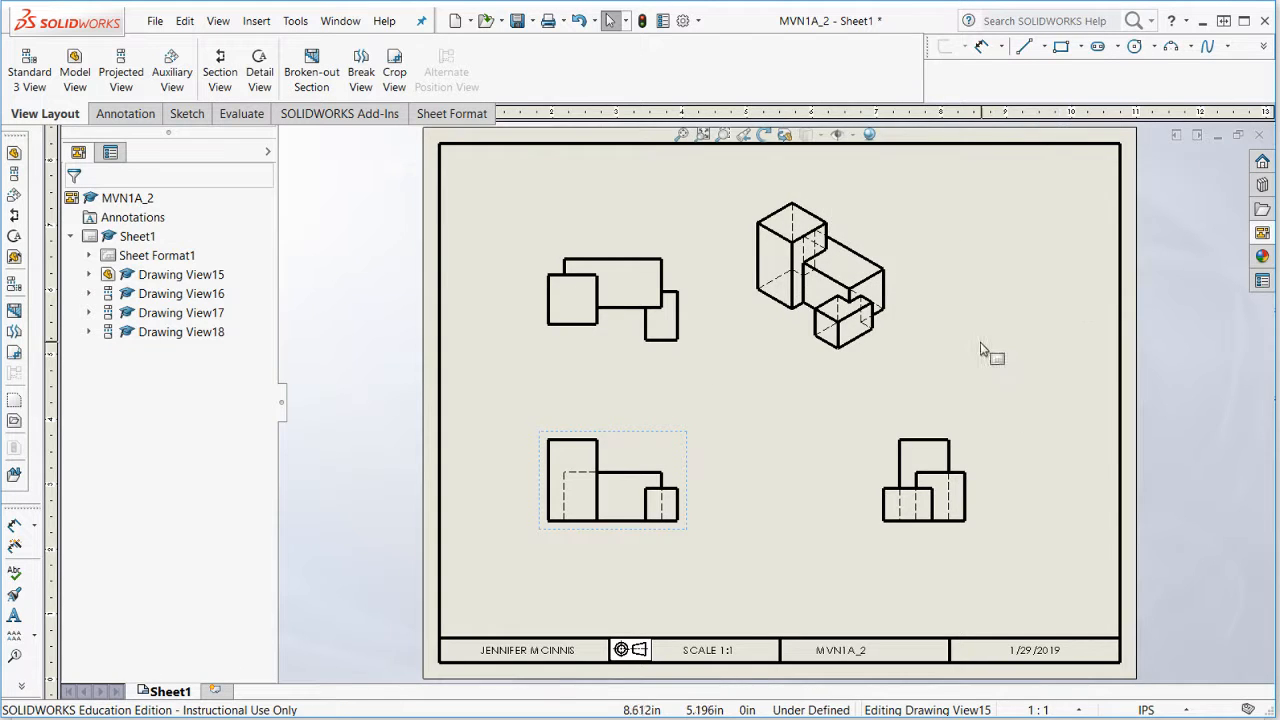
pyautogui.scroll(-2, 981, 349)
pyautogui.scroll(2, 886, 440)
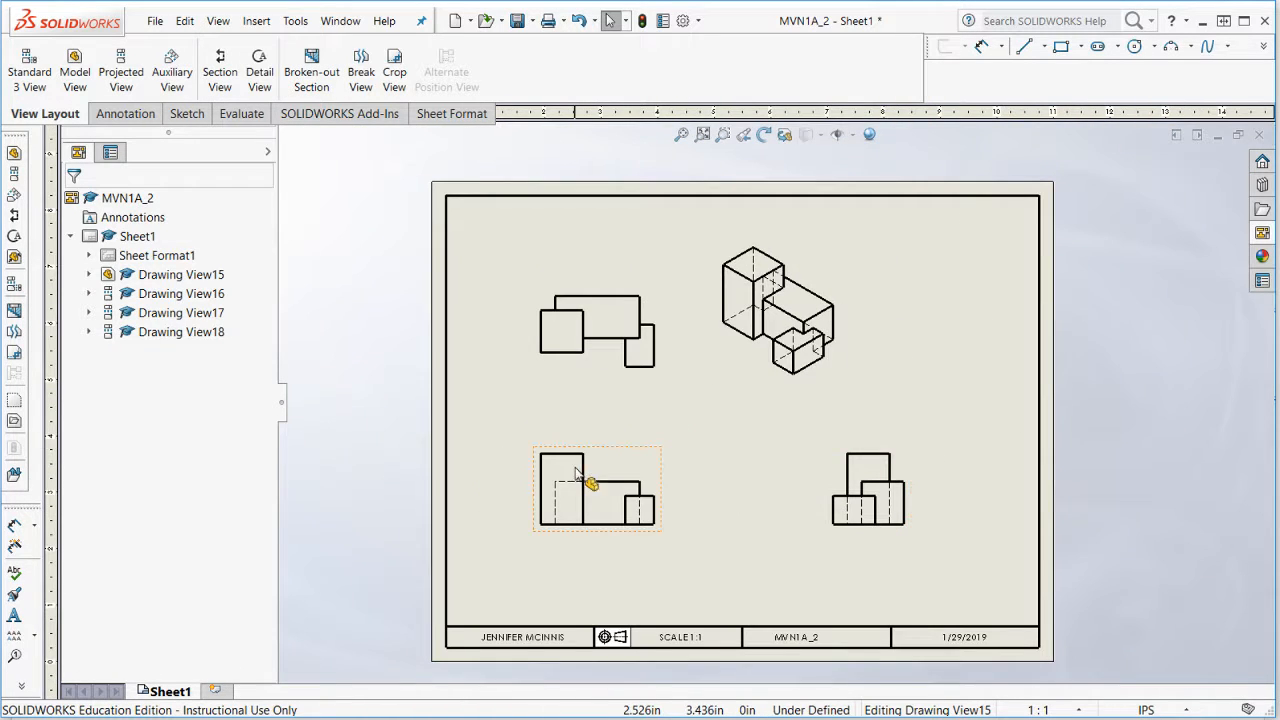
# Check the base view's orientation, and change the isometric drawing view's display style to Shaded With Edges.
pyautogui.click(610, 475)
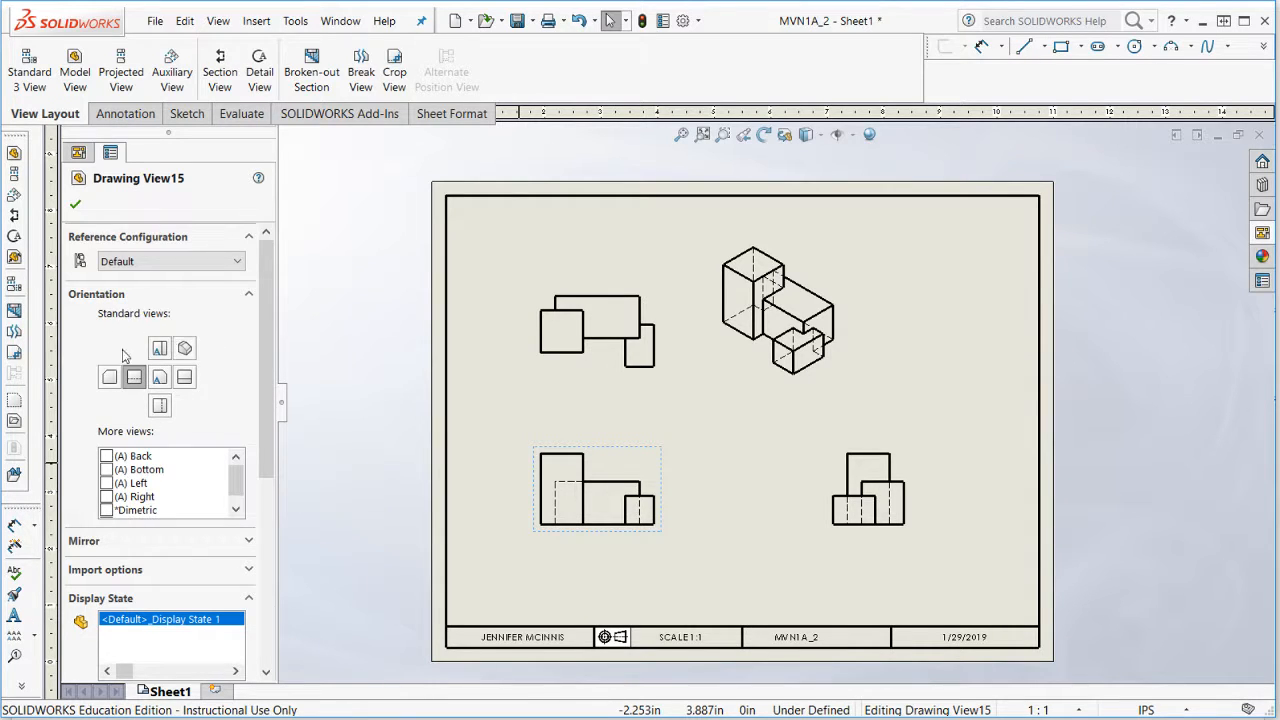
pyautogui.click(138, 388)
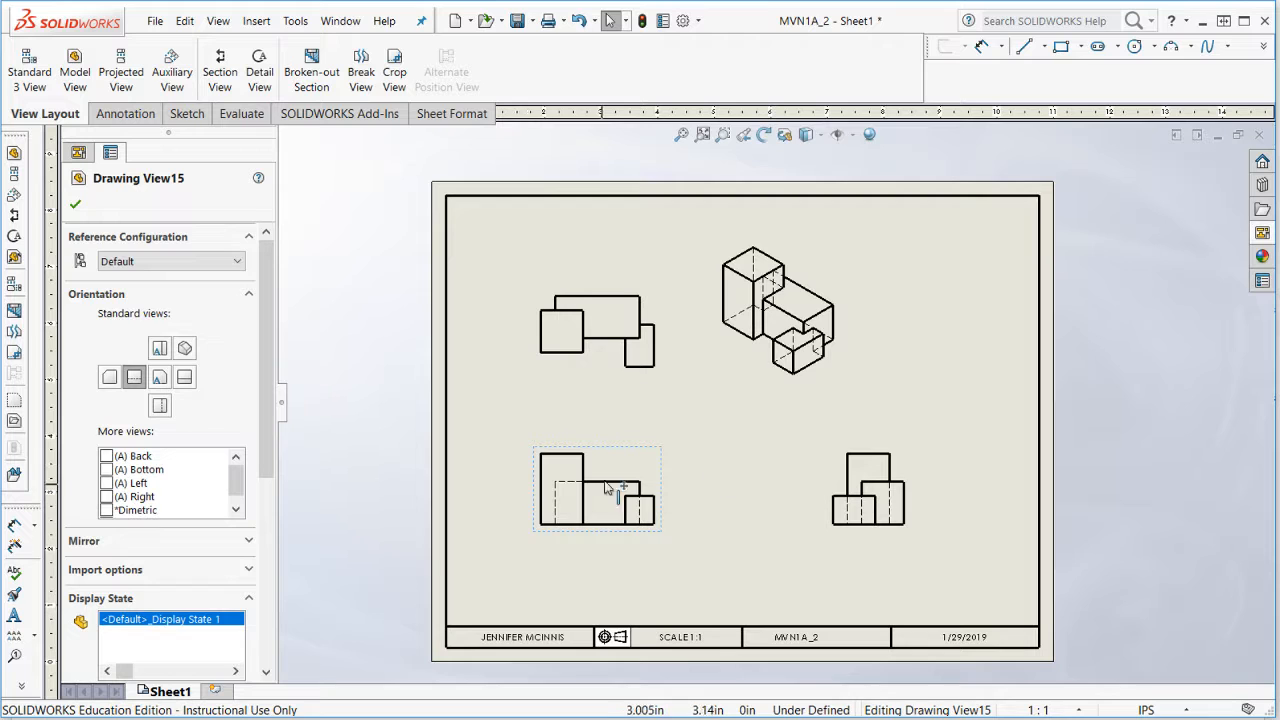
pyautogui.click(740, 366)
pyautogui.click(173, 503)
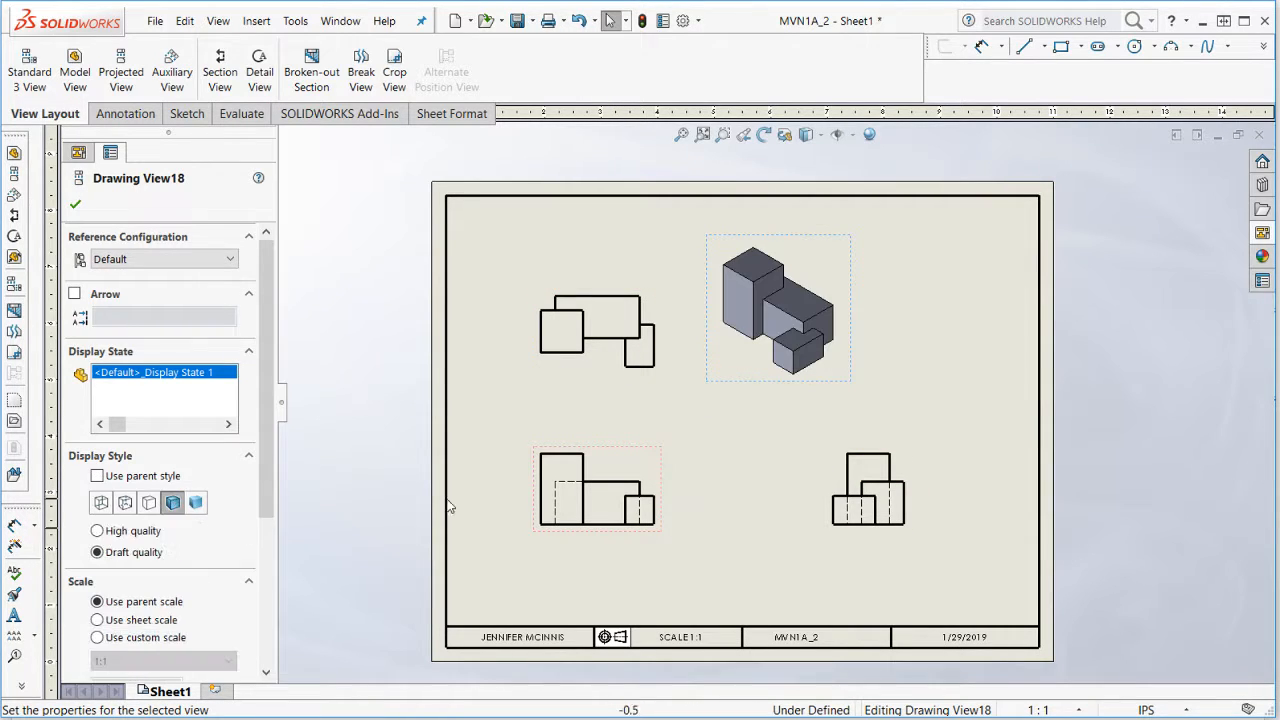
# Finish editing the isometric drawing view and switch to the MVN1A_2 part document.
pyautogui.click(714, 500)
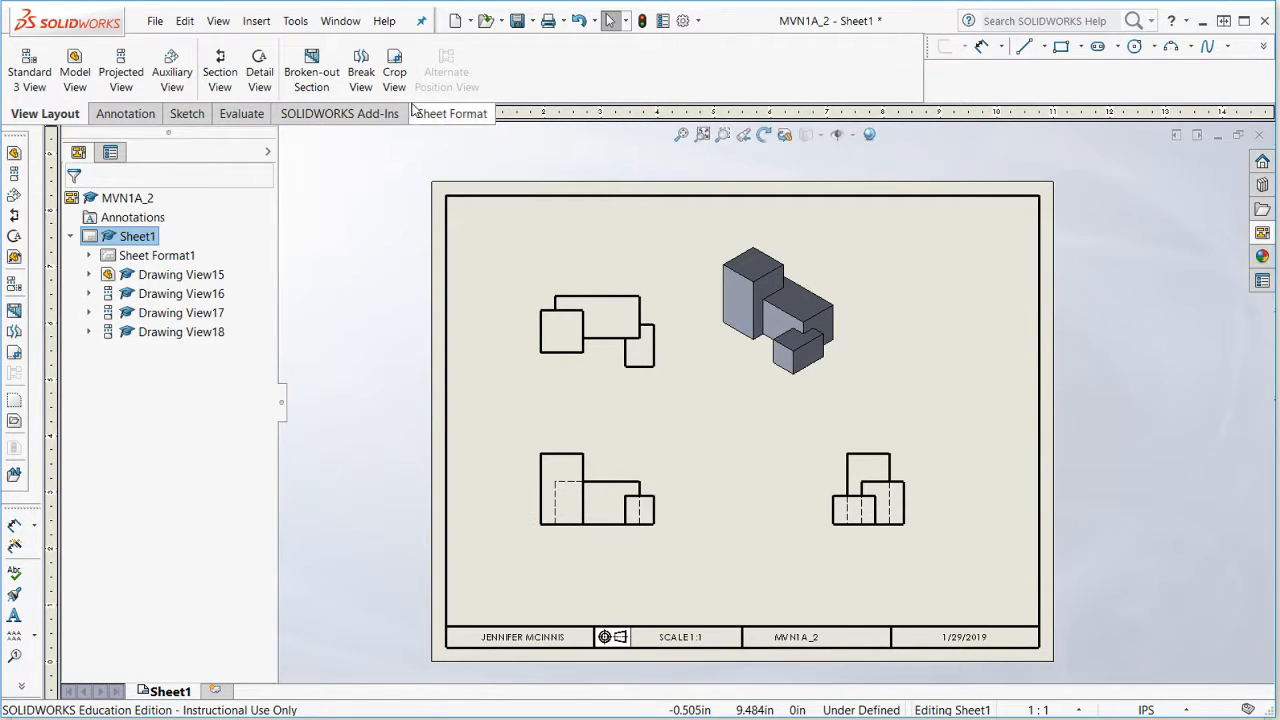
pyautogui.click(340, 21)
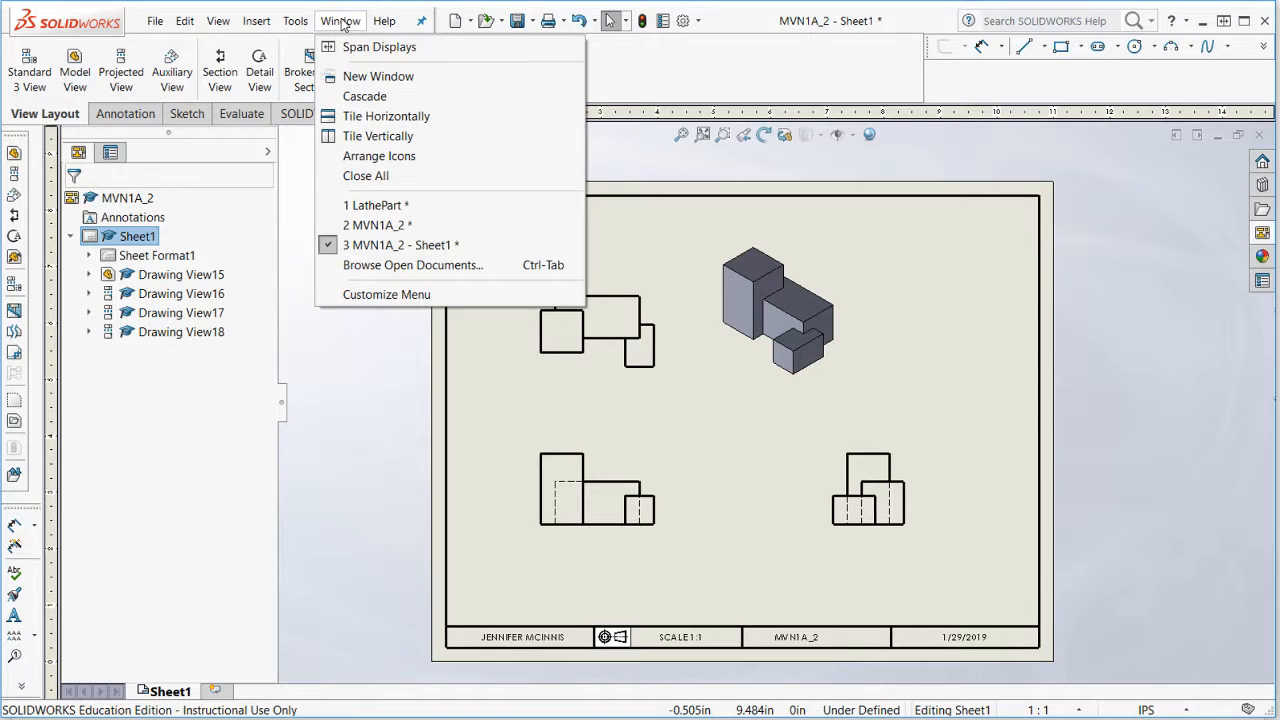
pyautogui.click(385, 225)
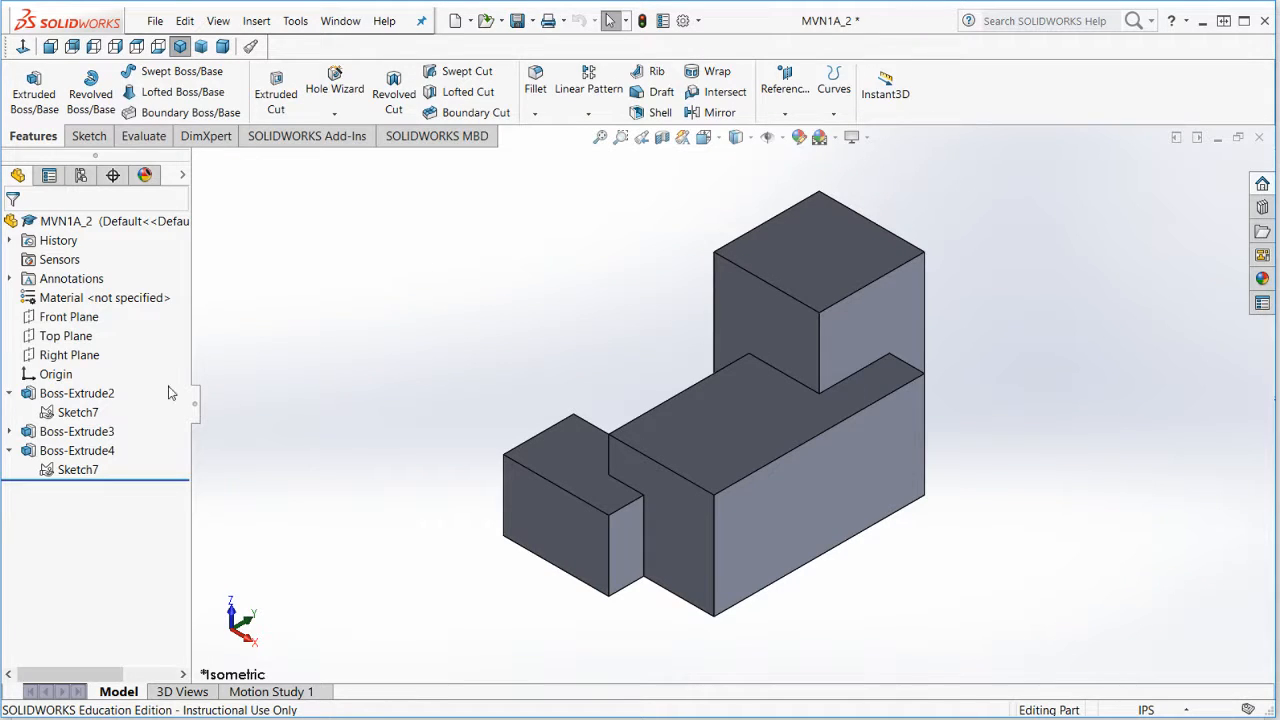
# Redefine the part's standard views so its current Front view becomes the Right view, and display the part in isometric orientation.
pyautogui.click(250, 46)
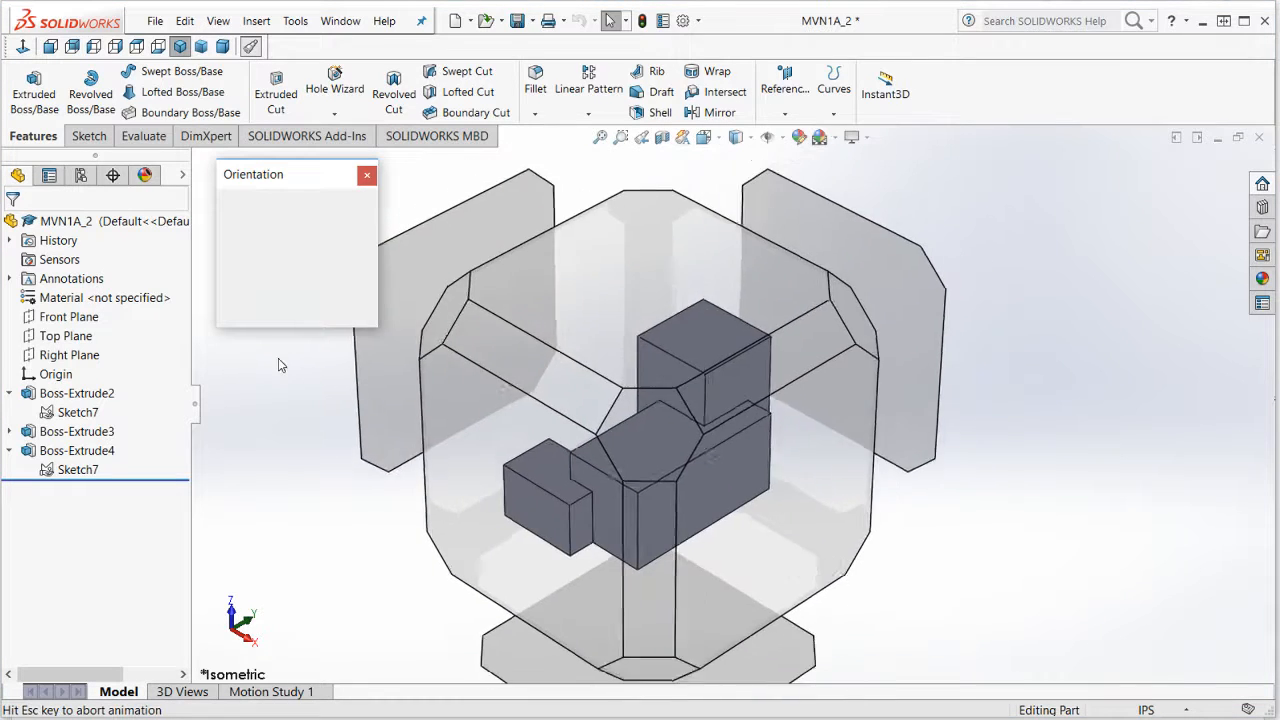
pyautogui.click(308, 350)
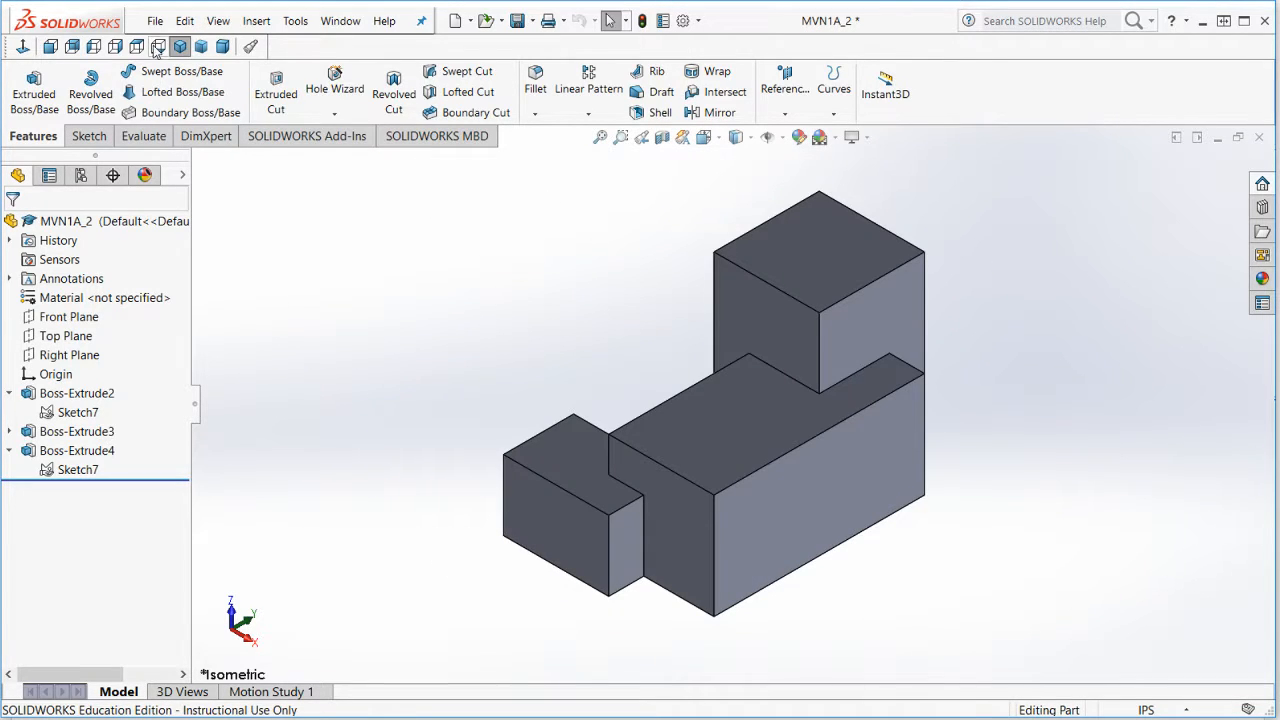
pyautogui.click(52, 50)
pyautogui.click(250, 46)
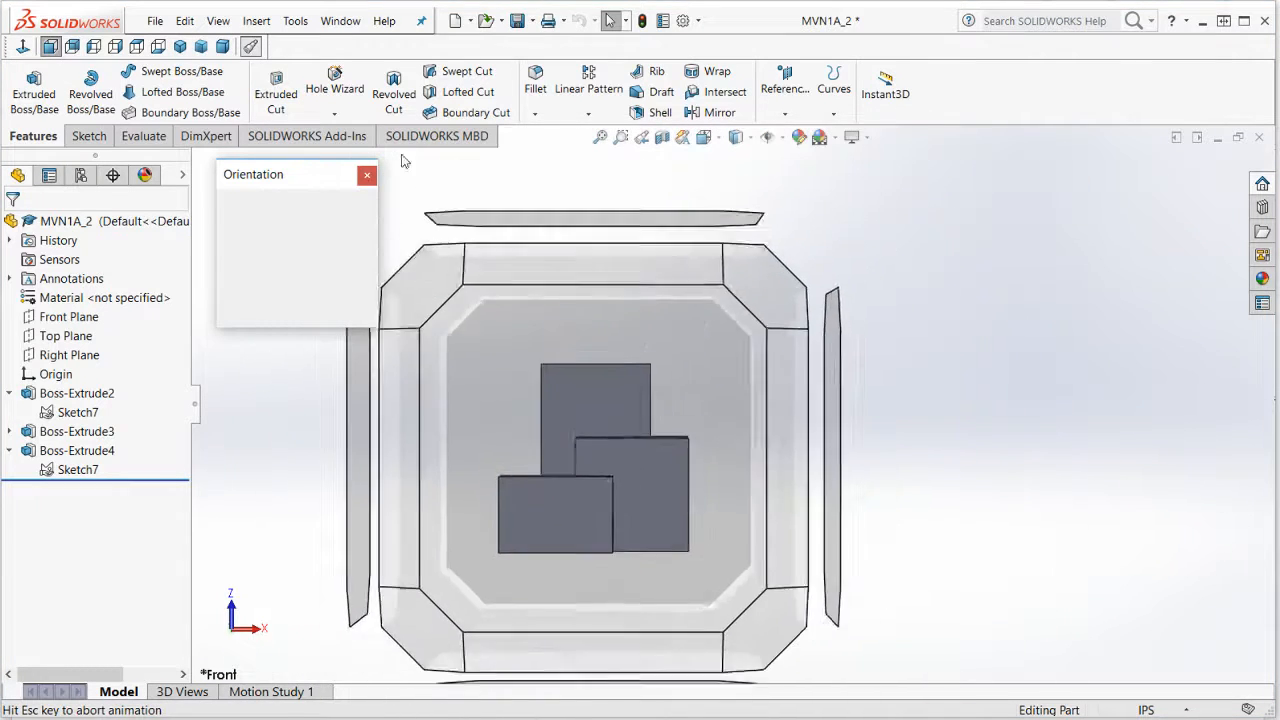
pyautogui.click(271, 201)
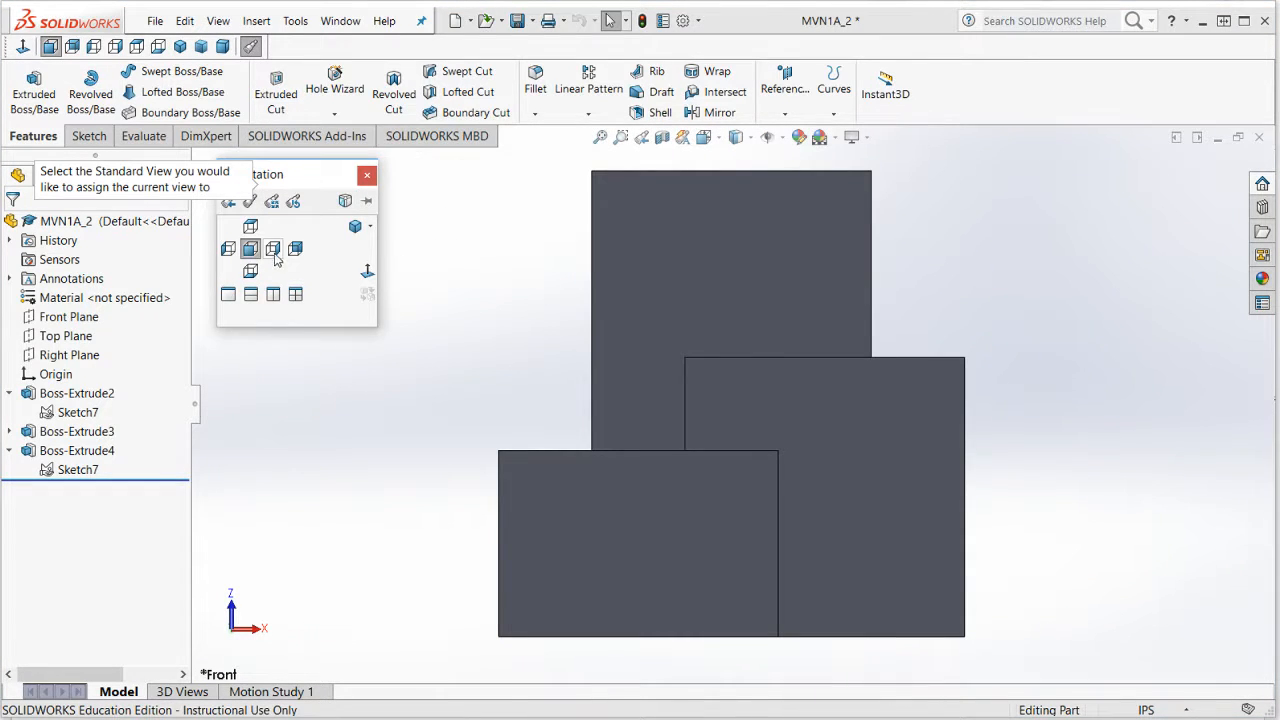
pyautogui.click(272, 249)
pyautogui.click(640, 502)
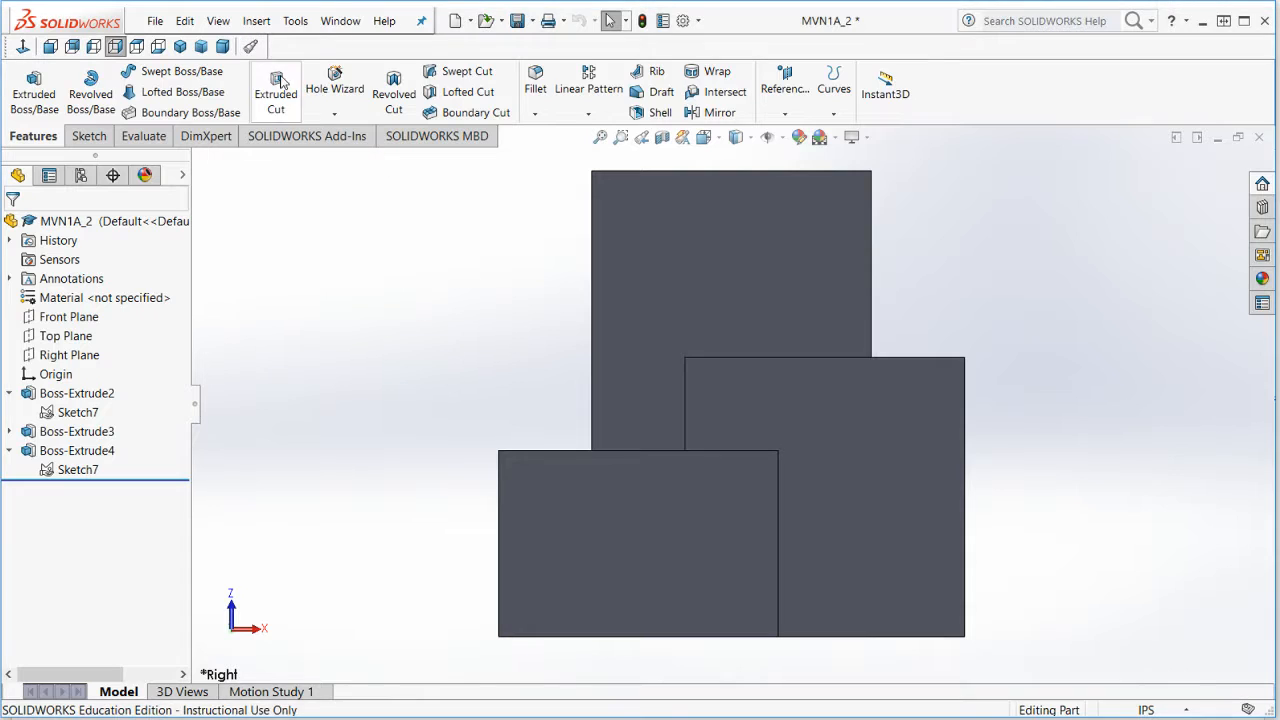
pyautogui.click(180, 46)
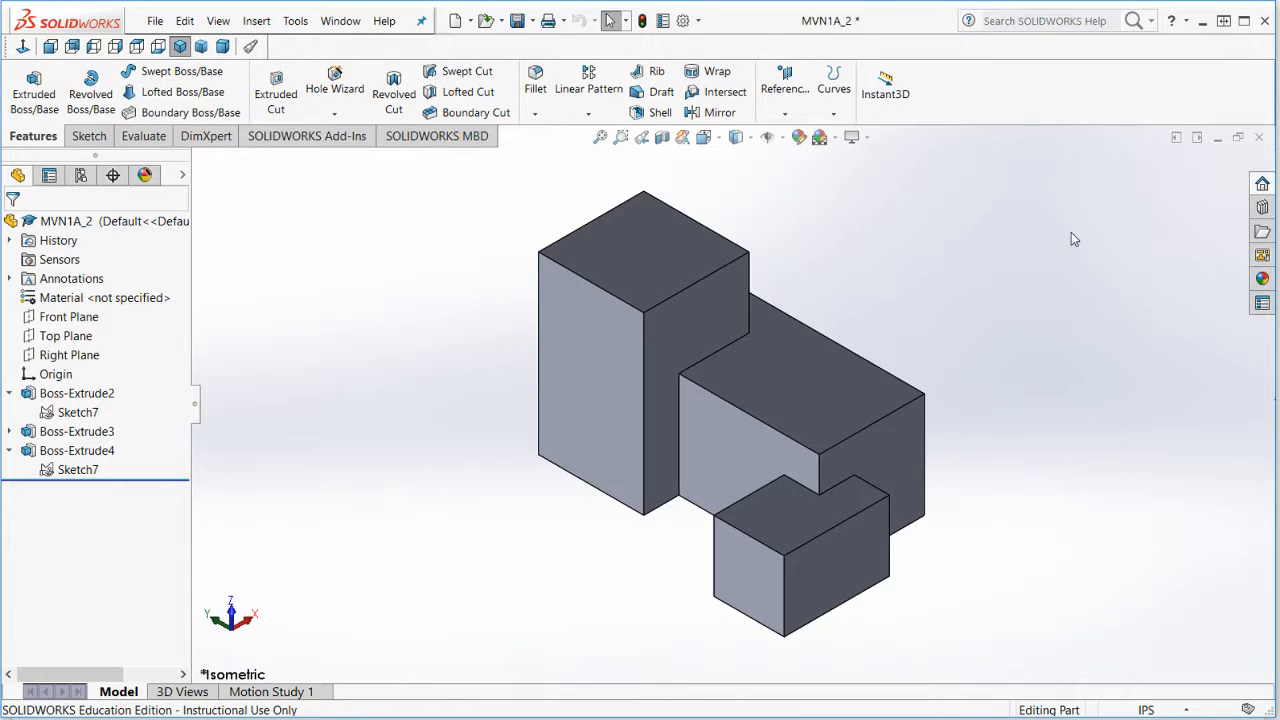